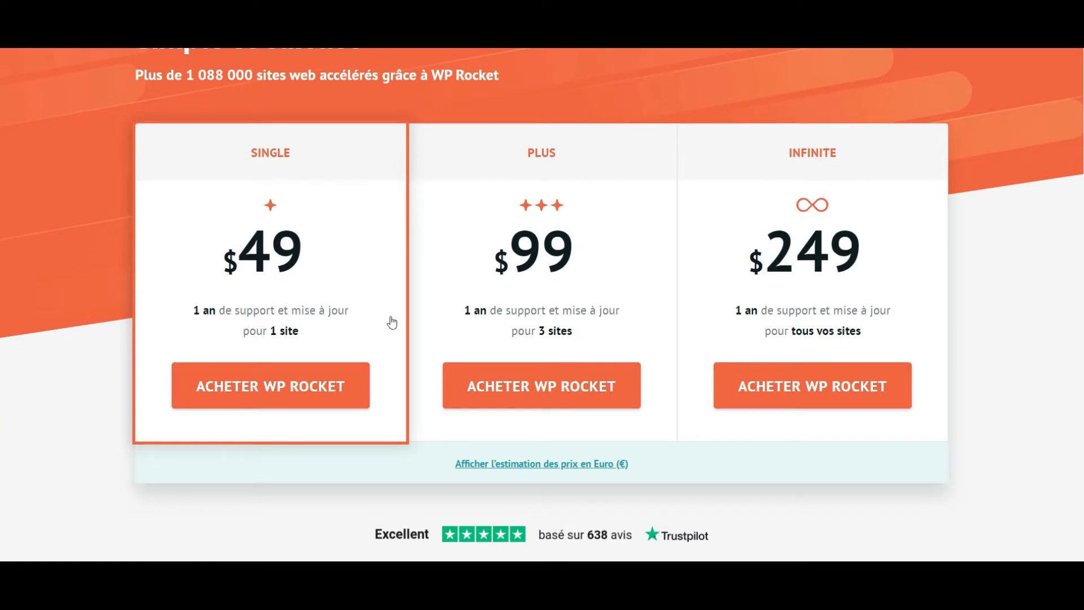
- Show the WP Rocket plan prices as euro estimates and return to the installed extensions list in WordPress
click(497, 464)
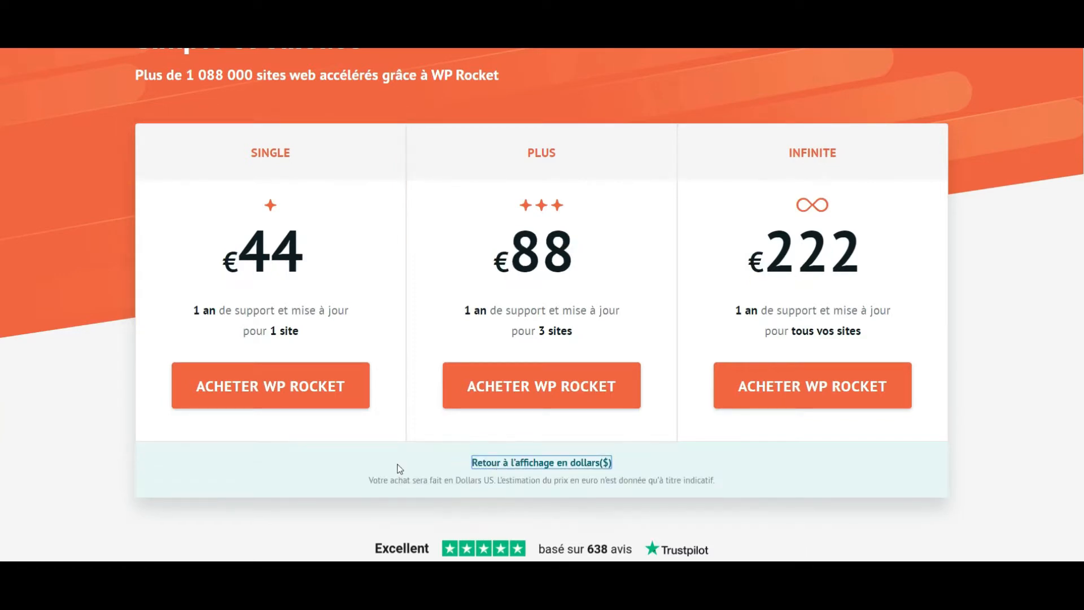
scroll(400, 468, down, 1)
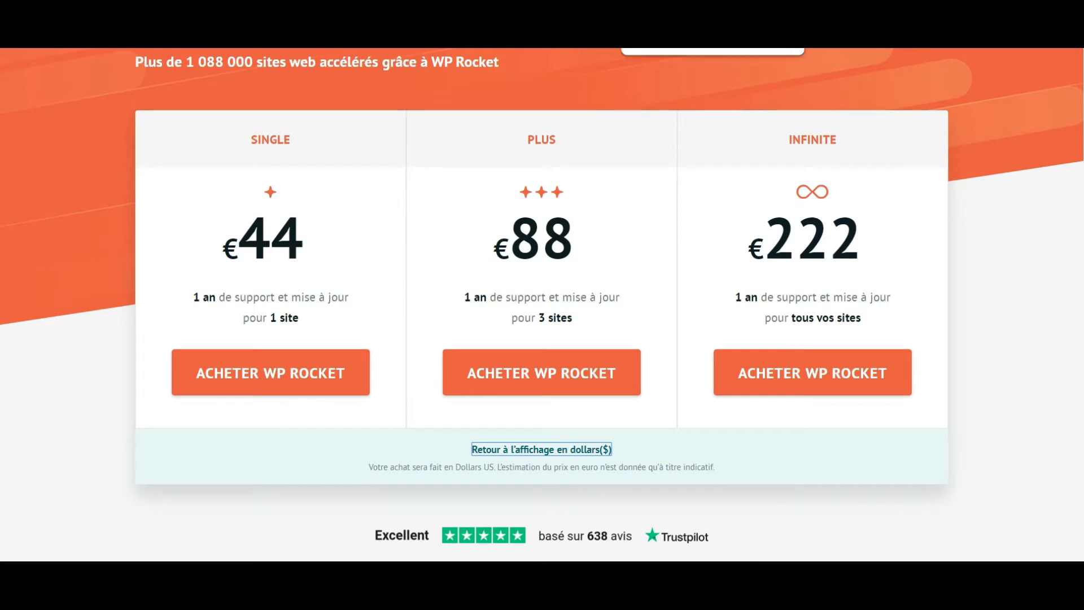
click(655, 11)
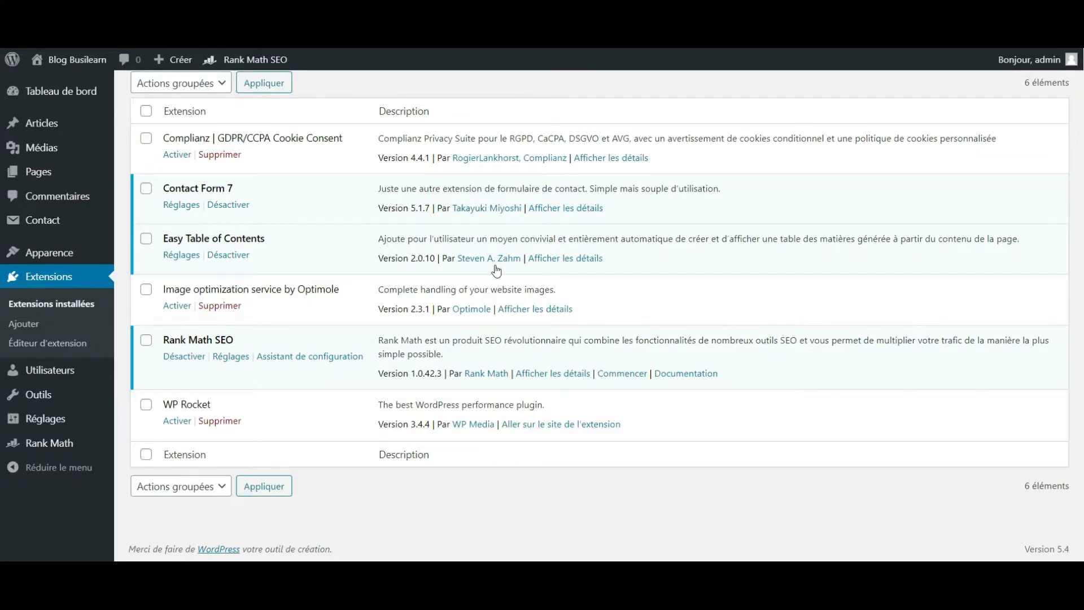
scroll(497, 271, up, 2)
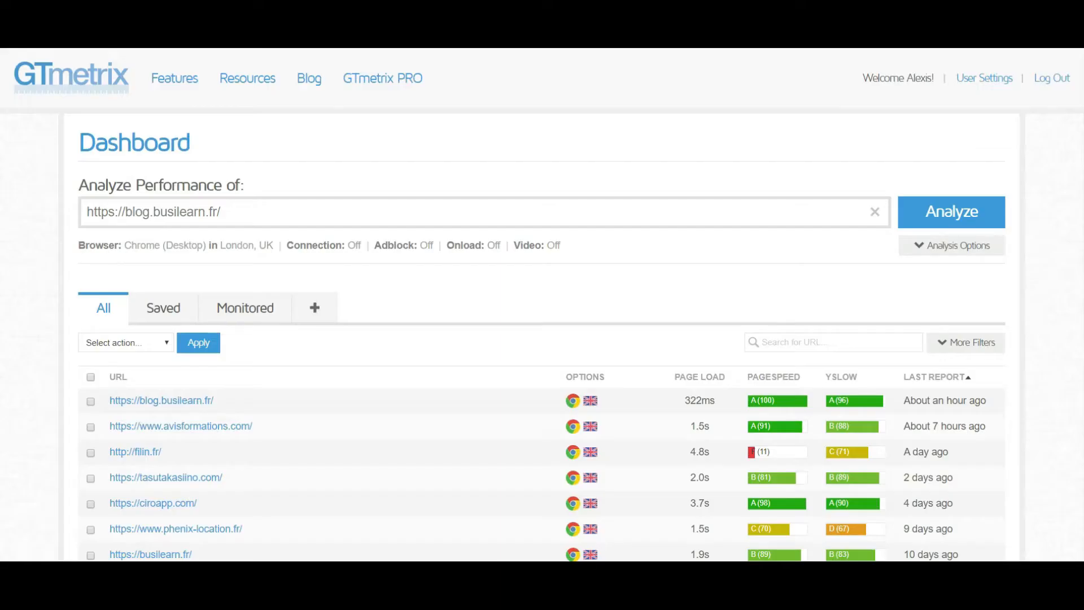
scroll(763, 281, down, 2)
scroll(763, 281, up, 2)
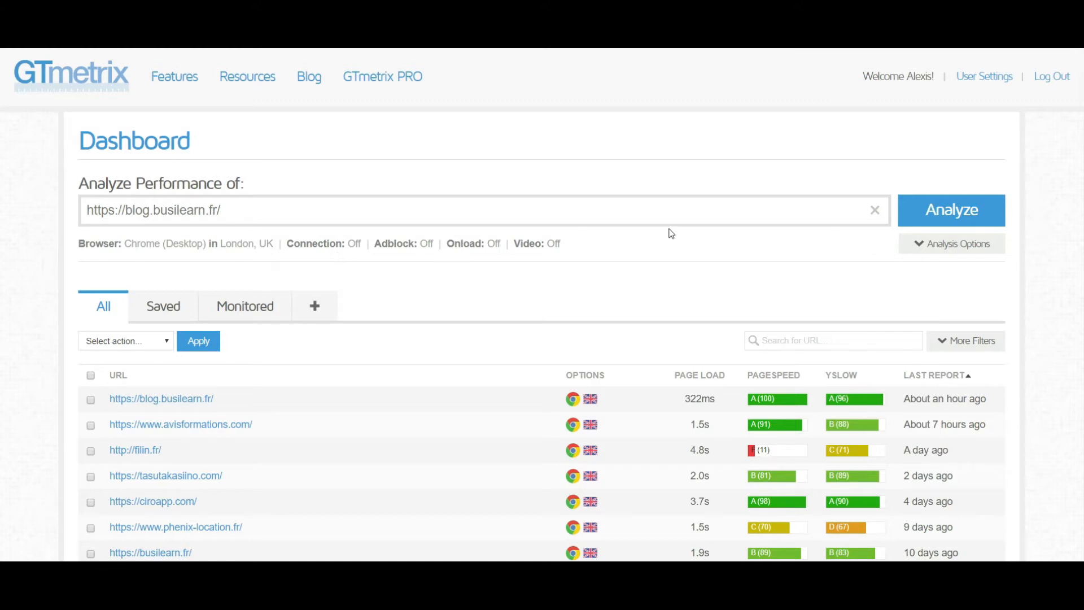
click(966, 217)
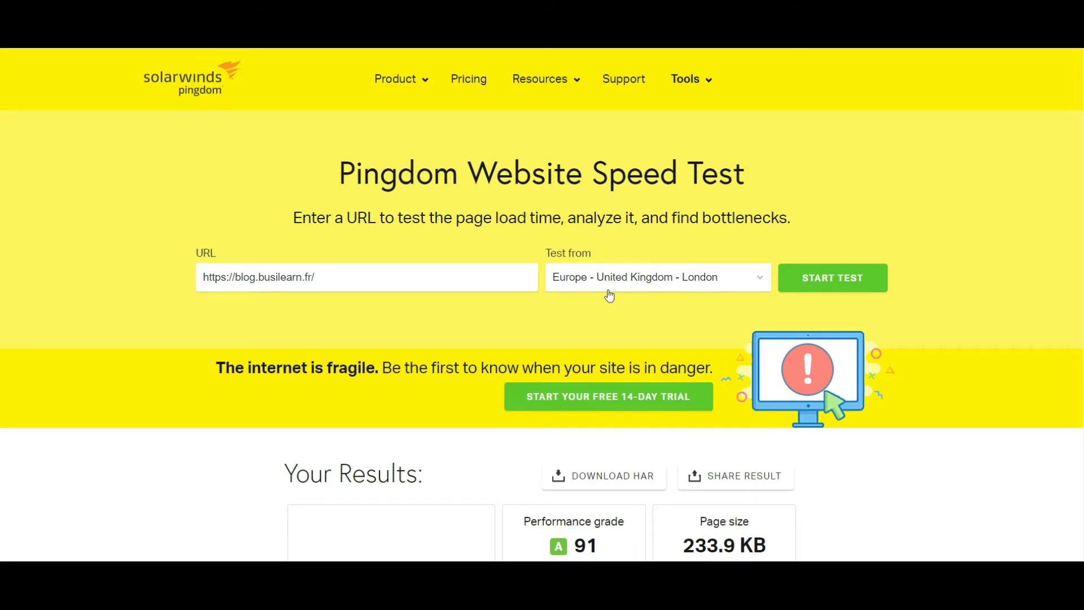
scroll(649, 281, down, 1)
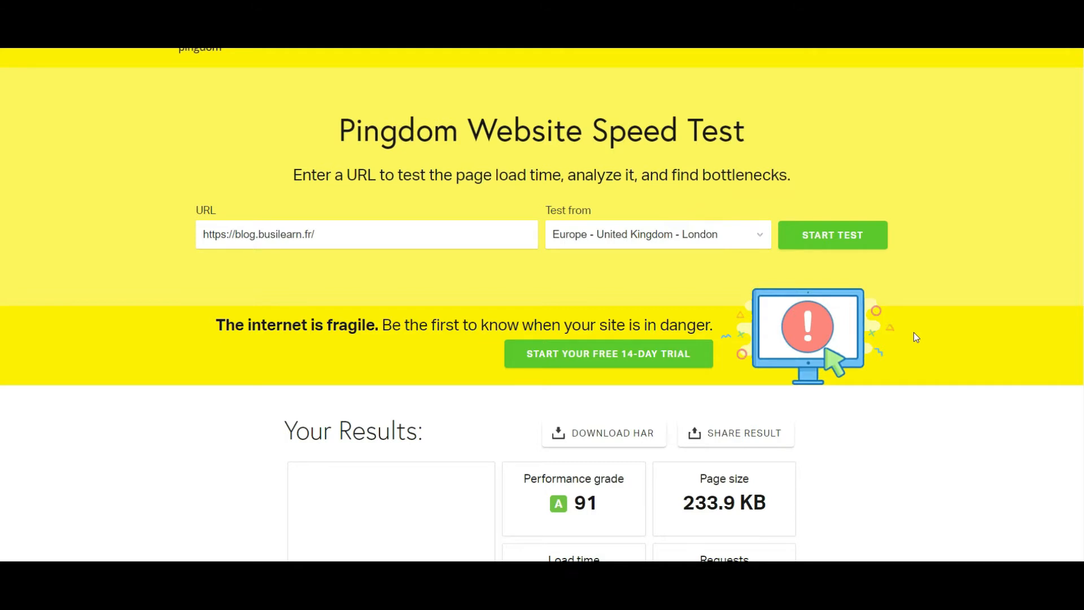
scroll(916, 337, down, 3)
scroll(916, 337, down, 2)
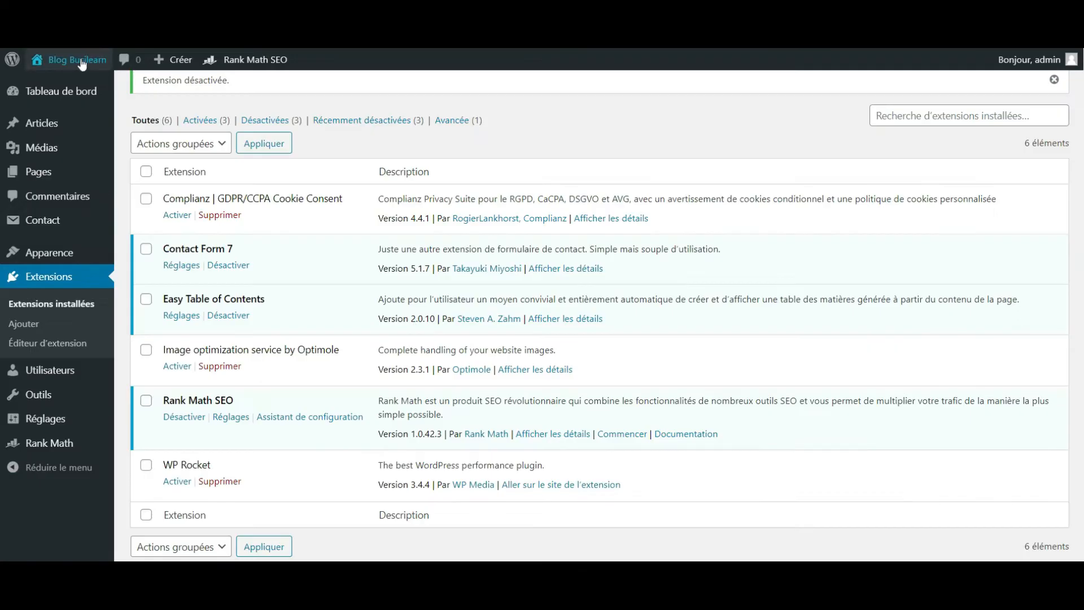
- Visit the Busilearn blog's home page from WordPress and look through its articles
mouse_move(77, 60)
click(72, 78)
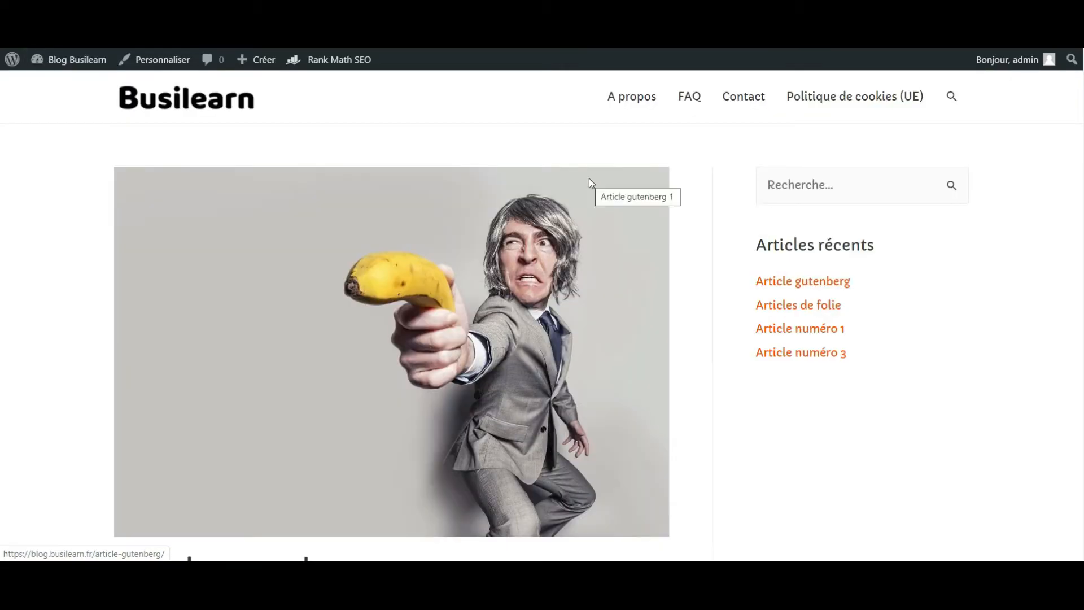
scroll(589, 179, down, 5)
scroll(589, 180, up, 5)
scroll(589, 180, down, 8)
scroll(591, 182, down, 10)
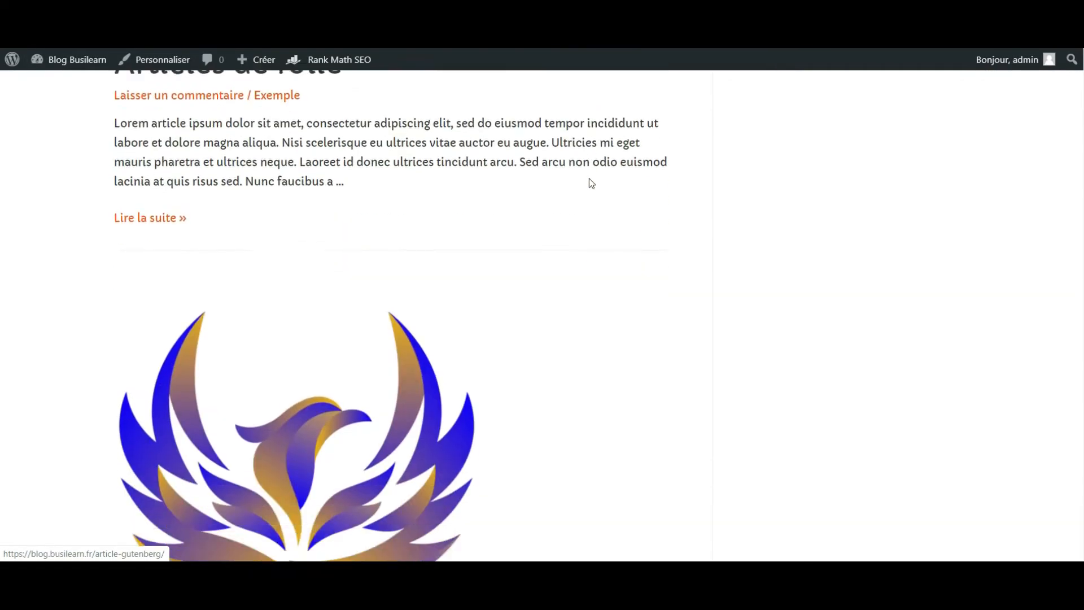
scroll(590, 182, up, 11)
scroll(589, 177, up, 8)
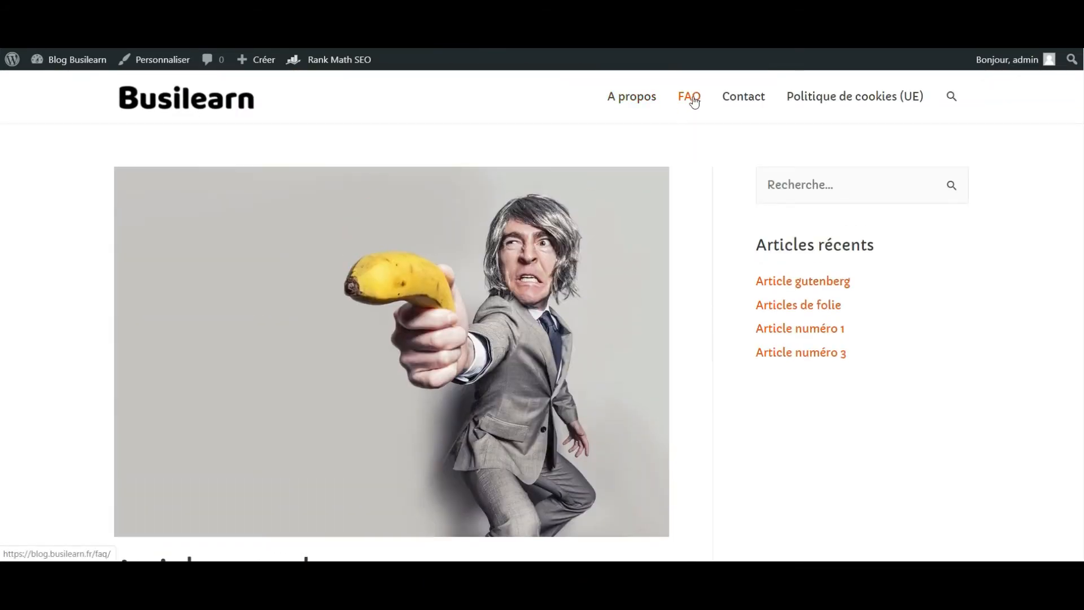
- Visit the blog's FAQ page and return to the home page to check how fast pages load
click(699, 99)
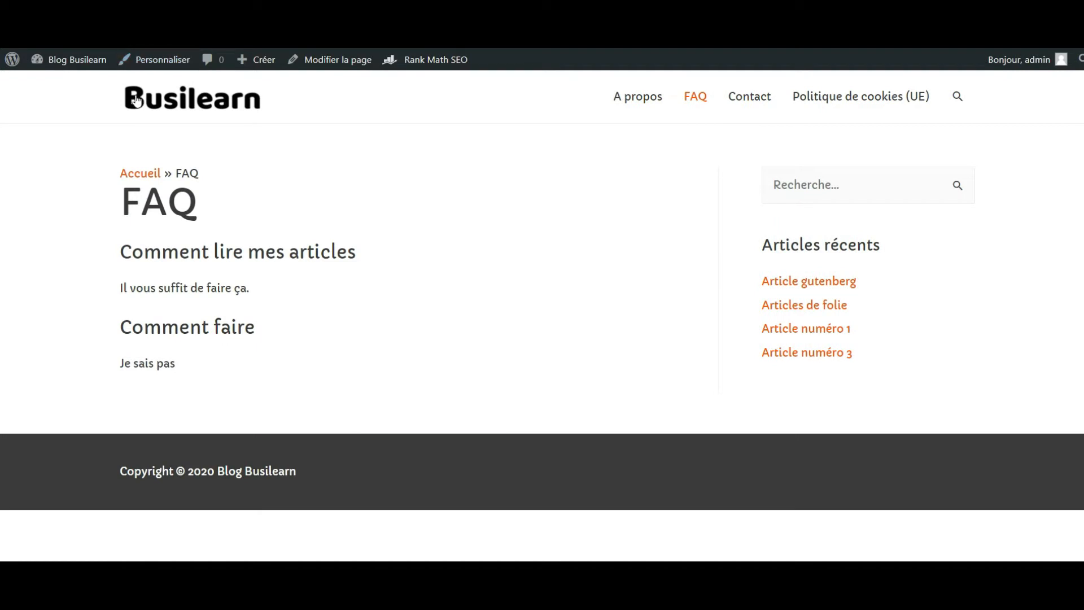
click(122, 248)
scroll(107, 282, down, 3)
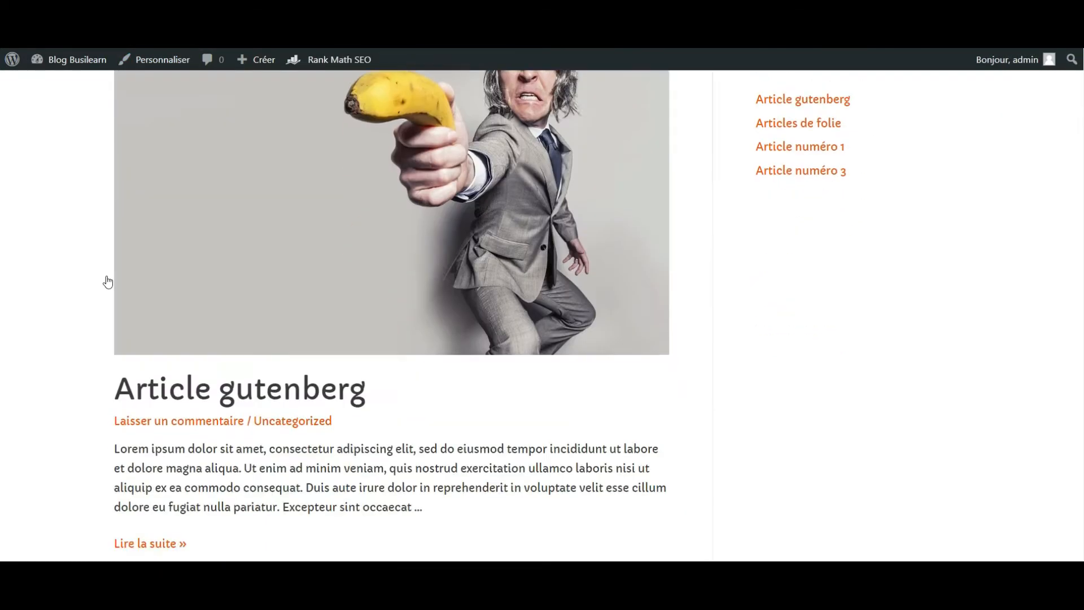
scroll(946, 476, up, 3)
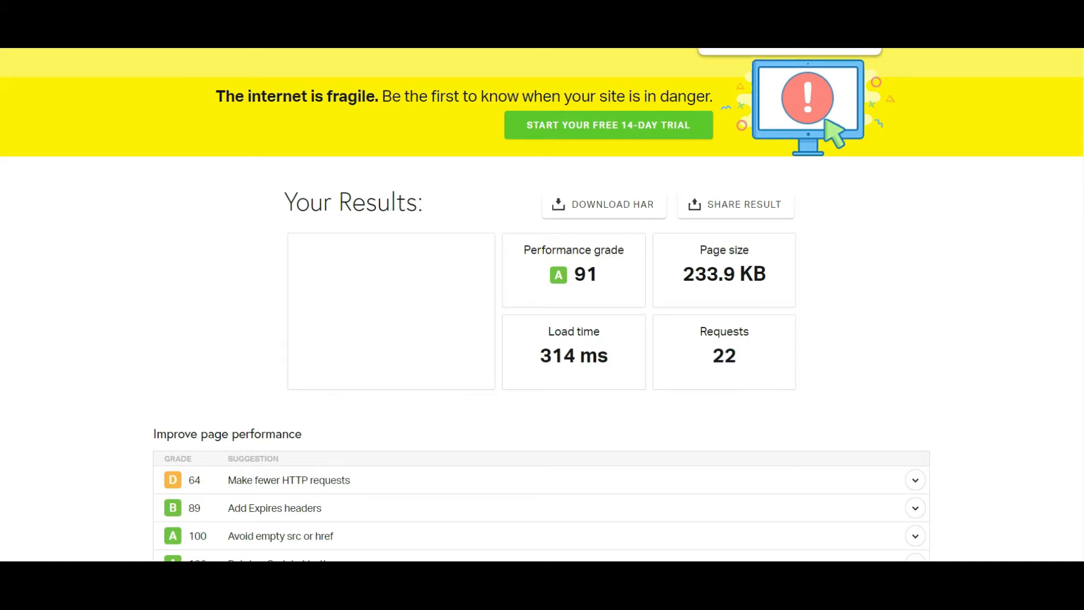
click(734, 7)
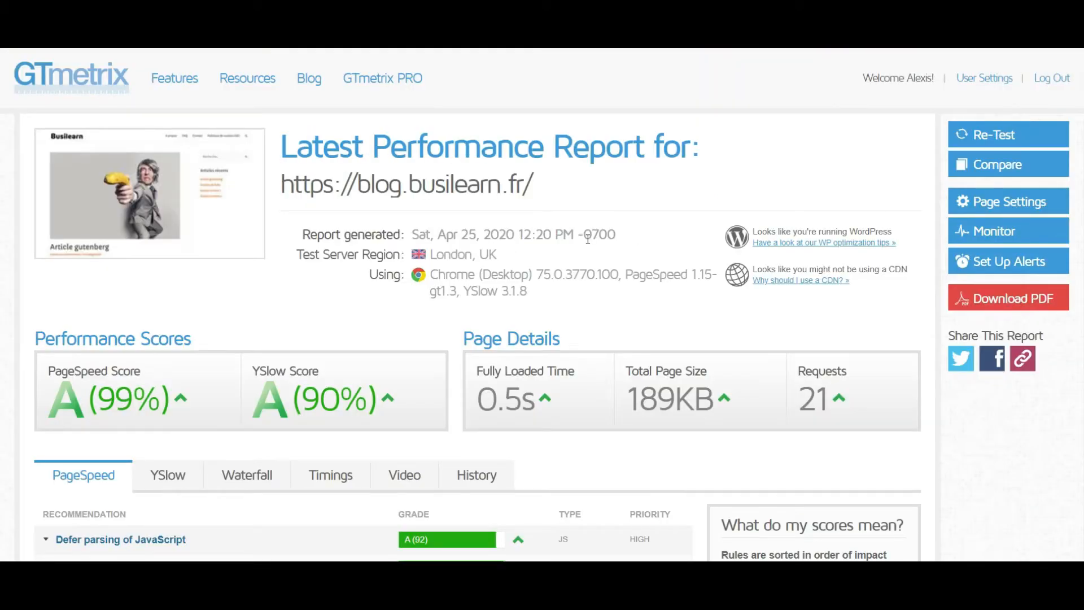
scroll(588, 239, down, 1)
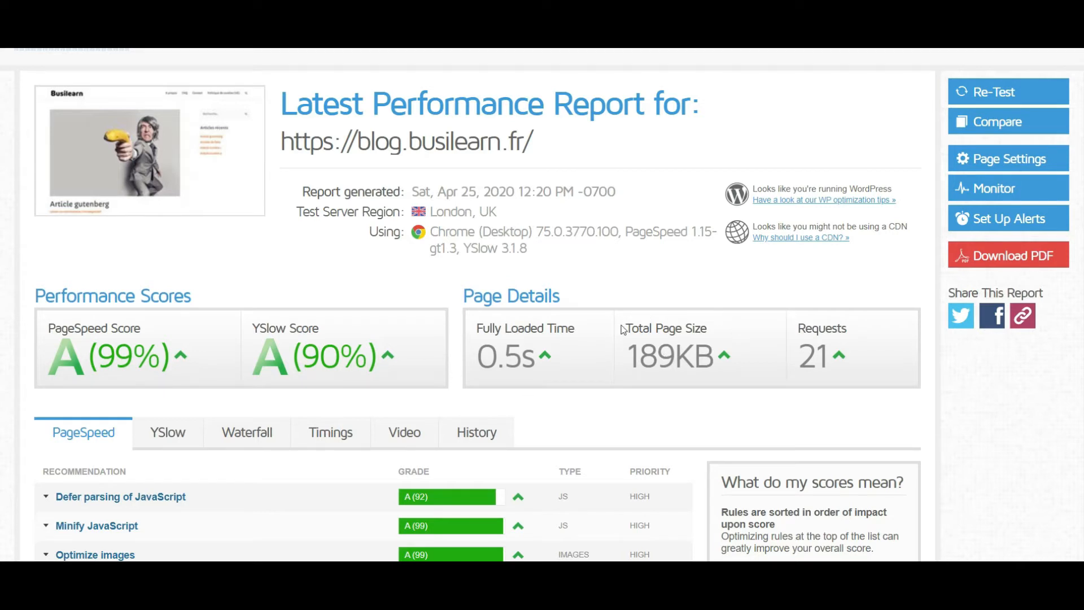
scroll(816, 355, down, 1)
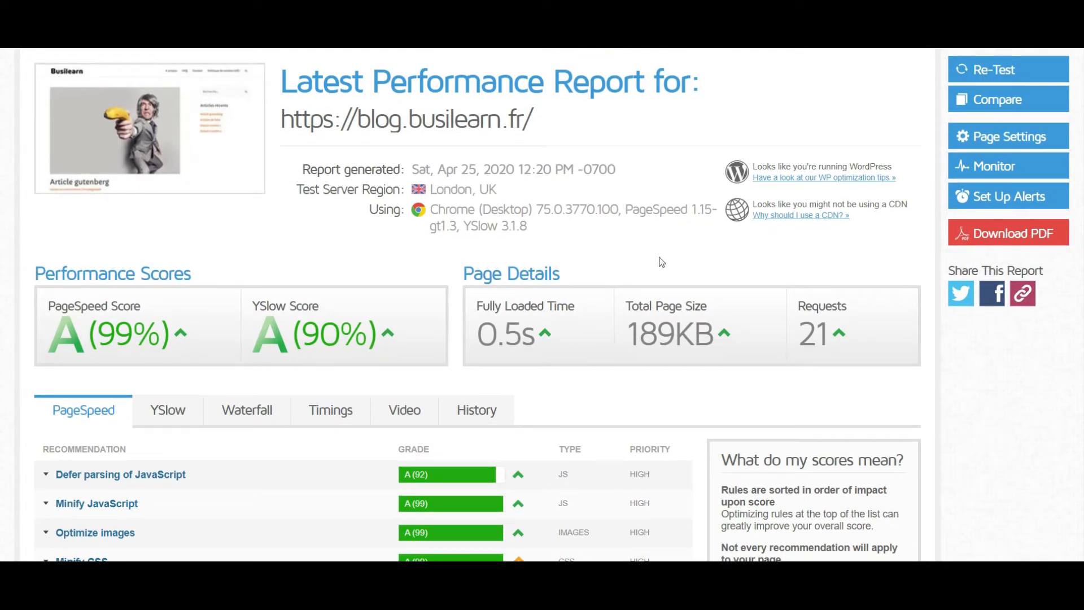
scroll(622, 225, up, 1)
scroll(404, 234, down, 1)
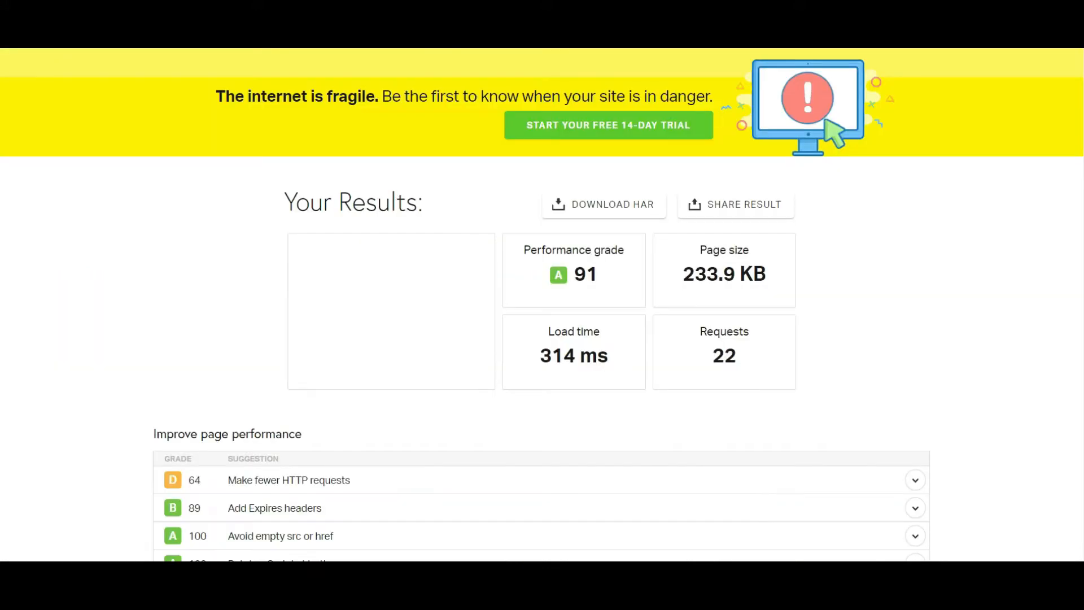
- Review the Pingdom performance grade, page size, load time, requests and improvement suggestions
scroll(666, 198, up, 5)
scroll(667, 197, down, 3)
scroll(666, 197, down, 1)
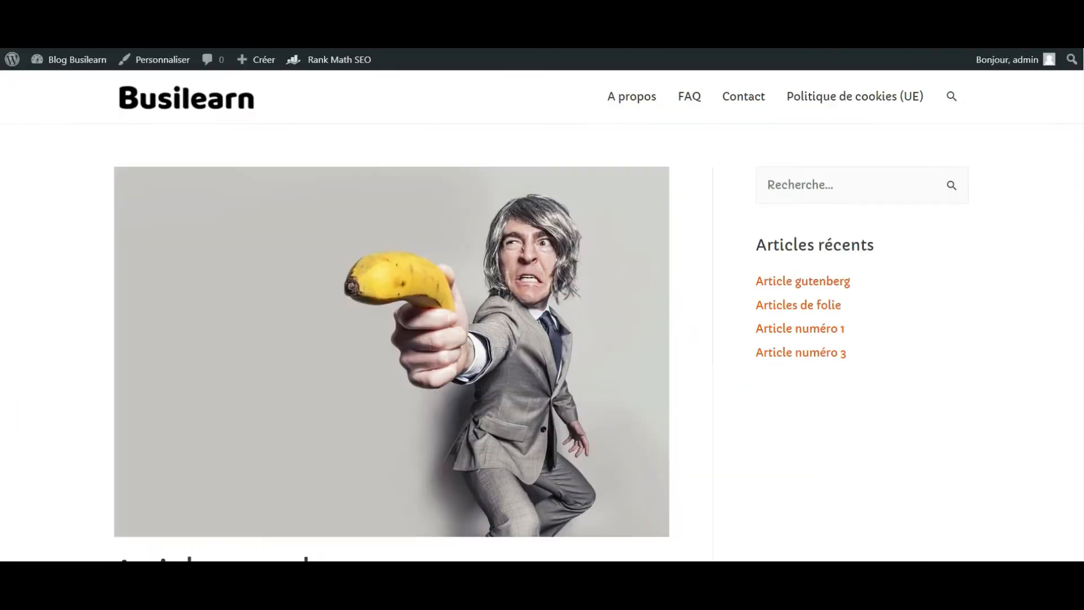
- Return from the blog to the WordPress dashboard and activate the WP Rocket extension
mouse_move(88, 65)
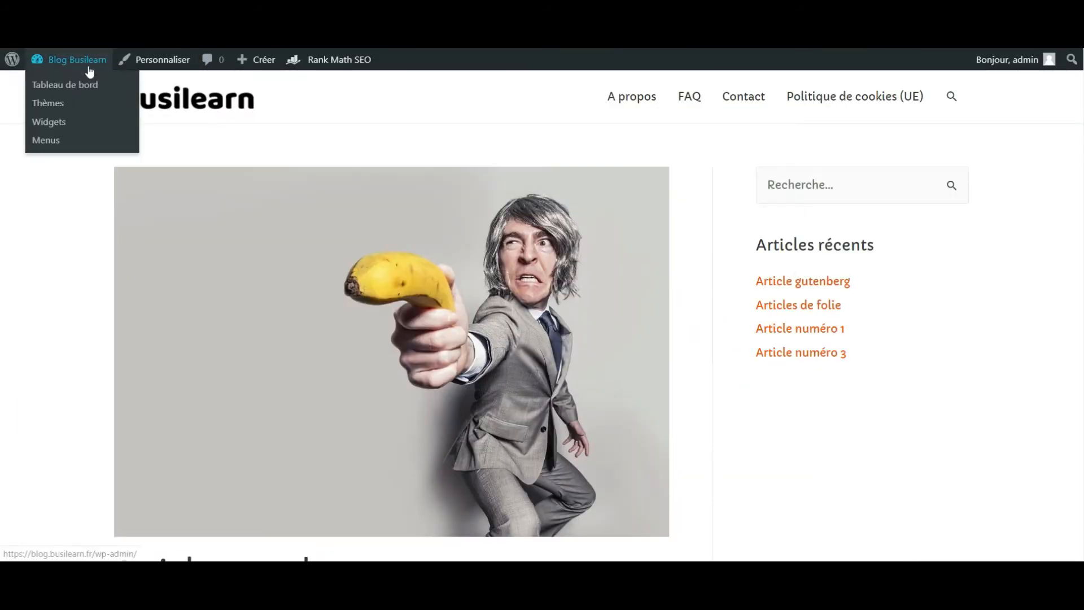
click(60, 90)
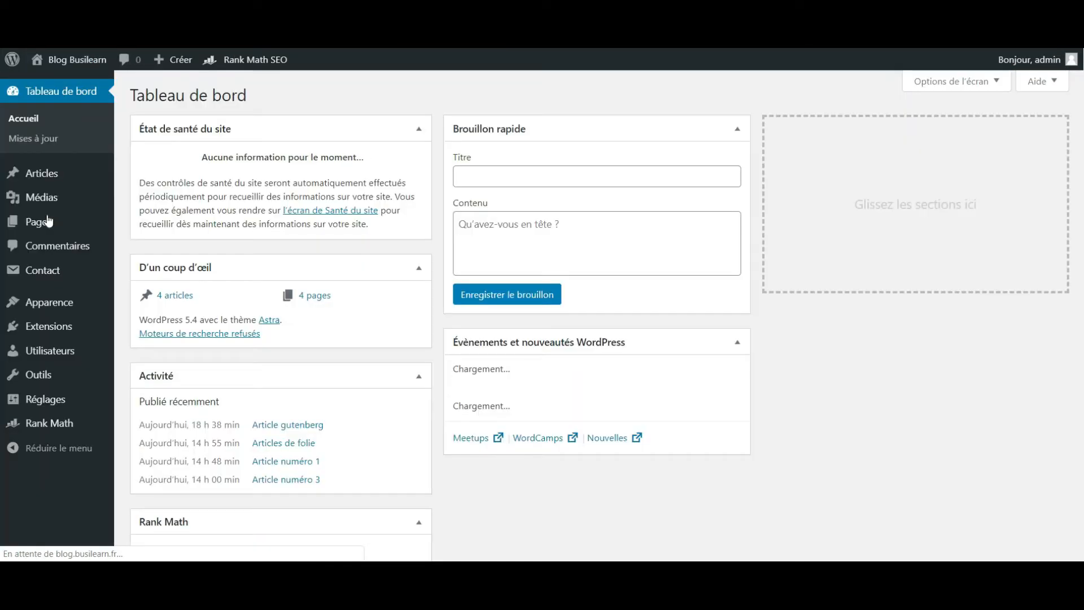
click(121, 332)
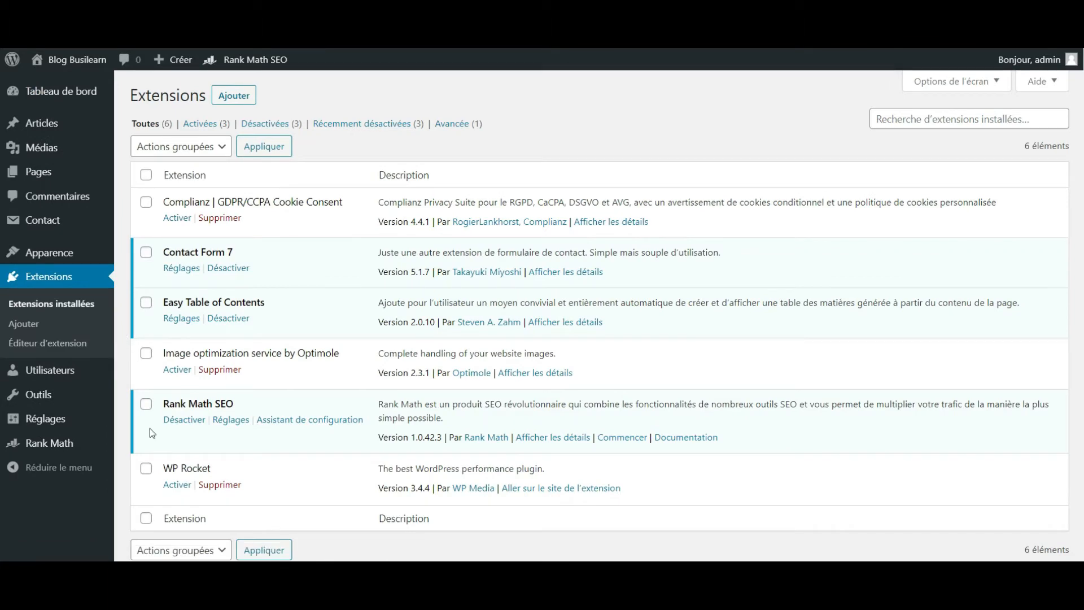
click(172, 490)
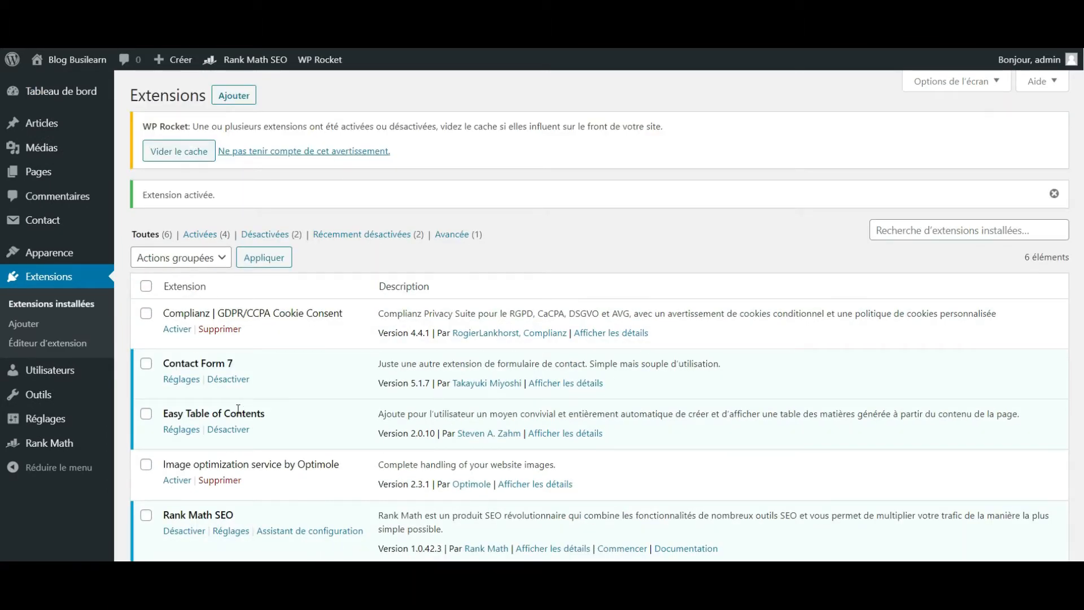
- Open WP Rocket's settings and view its dashboard
scroll(194, 506, down, 3)
click(182, 453)
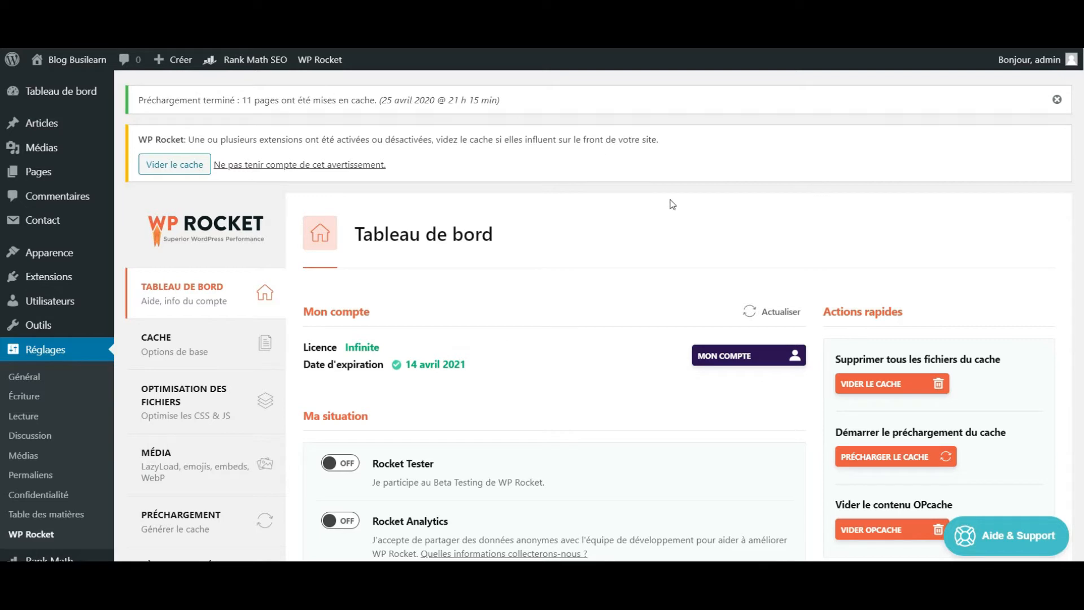
scroll(672, 203, down, 2)
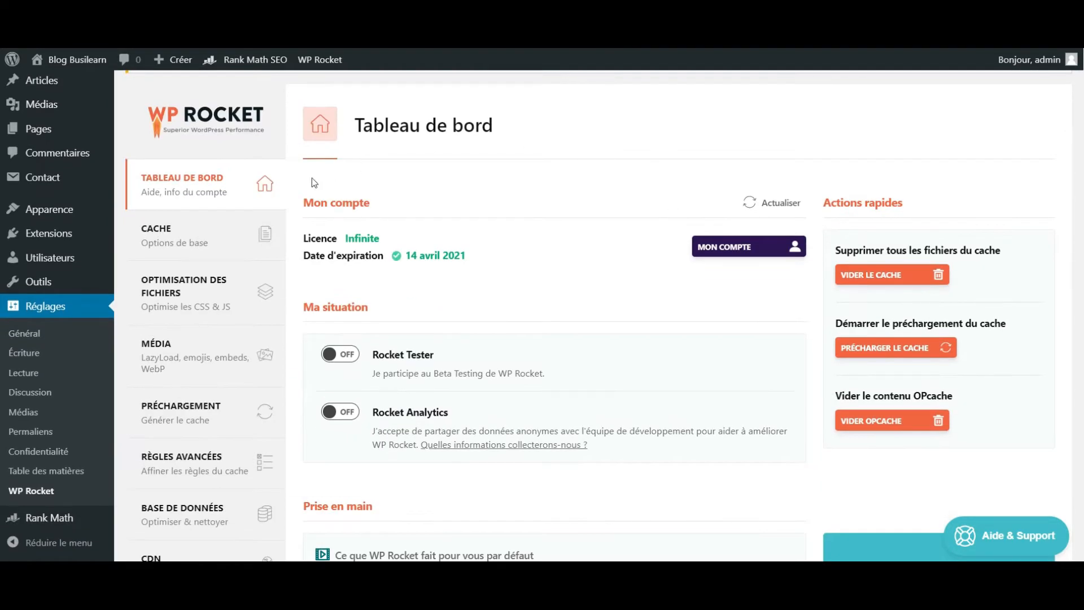
- Examine WP Rocket's cache settings and its HTML, CSS and JavaScript file optimization options
click(207, 242)
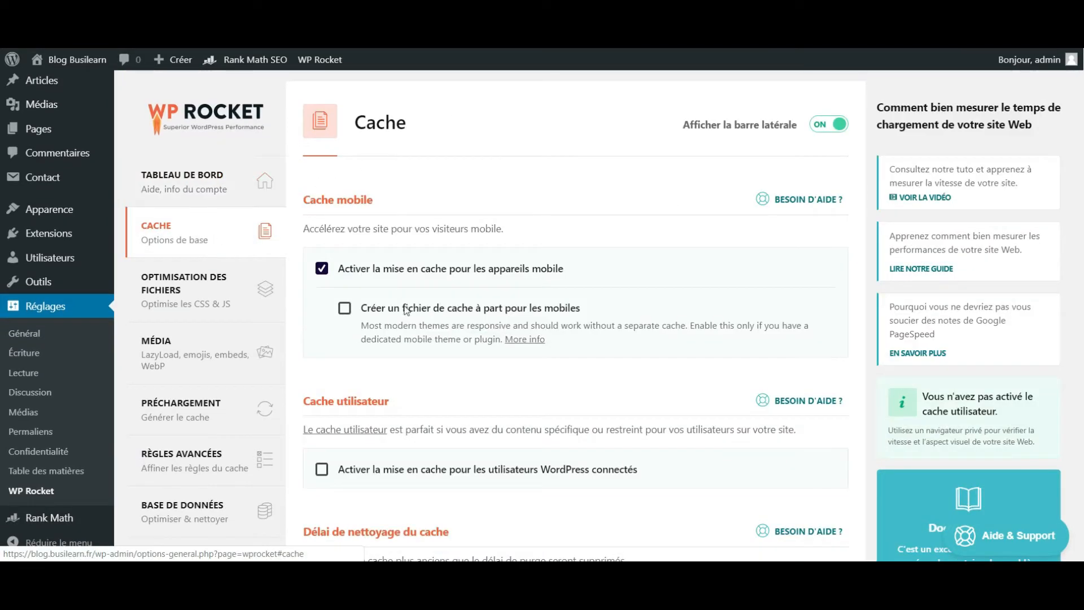
scroll(337, 288, down, 3)
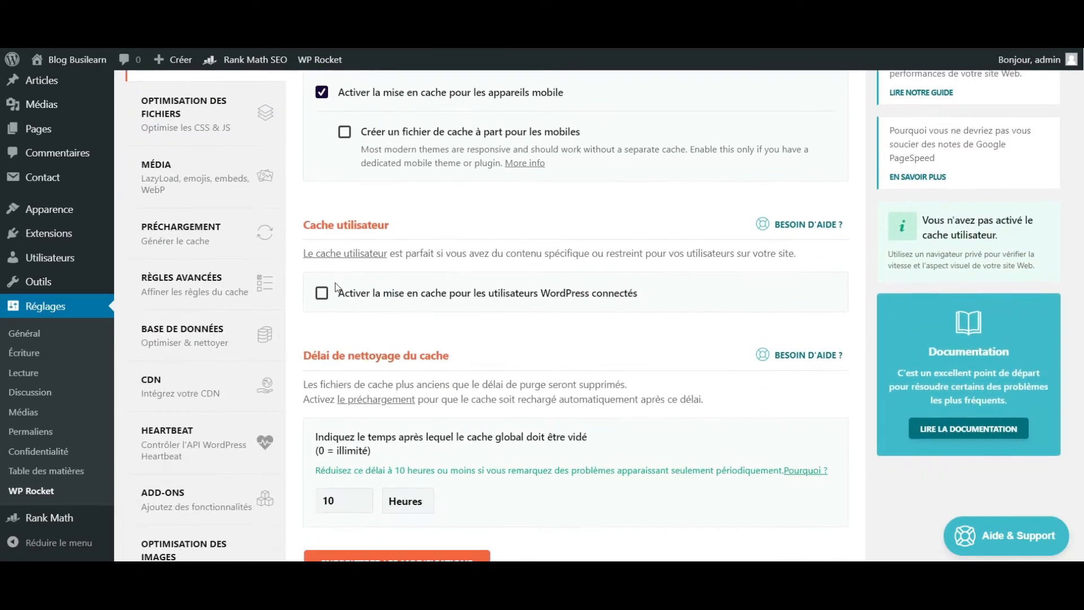
scroll(271, 271, up, 3)
click(203, 257)
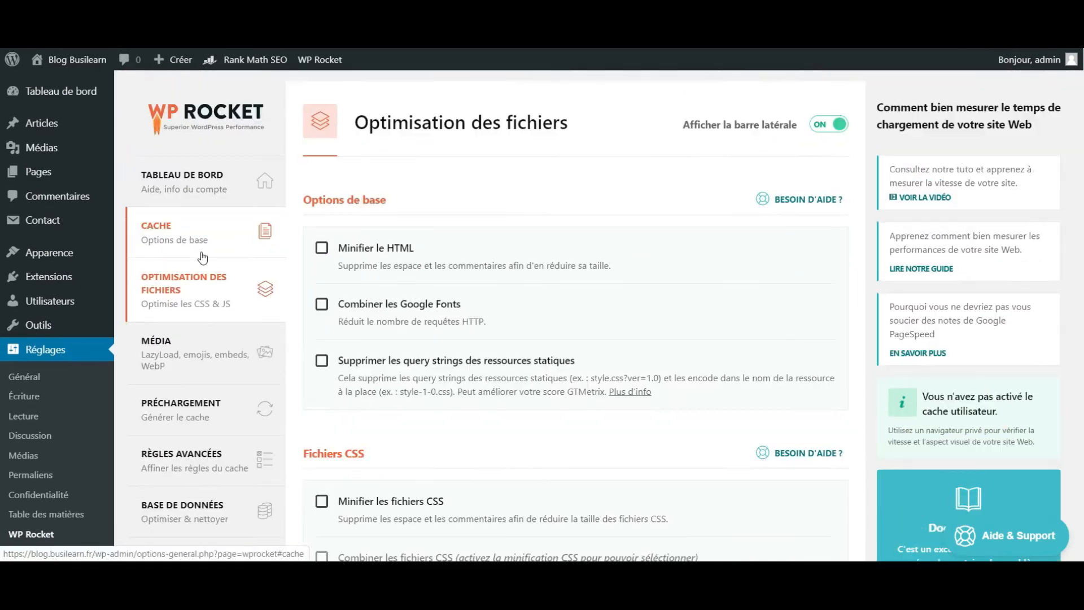
scroll(322, 259, down, 5)
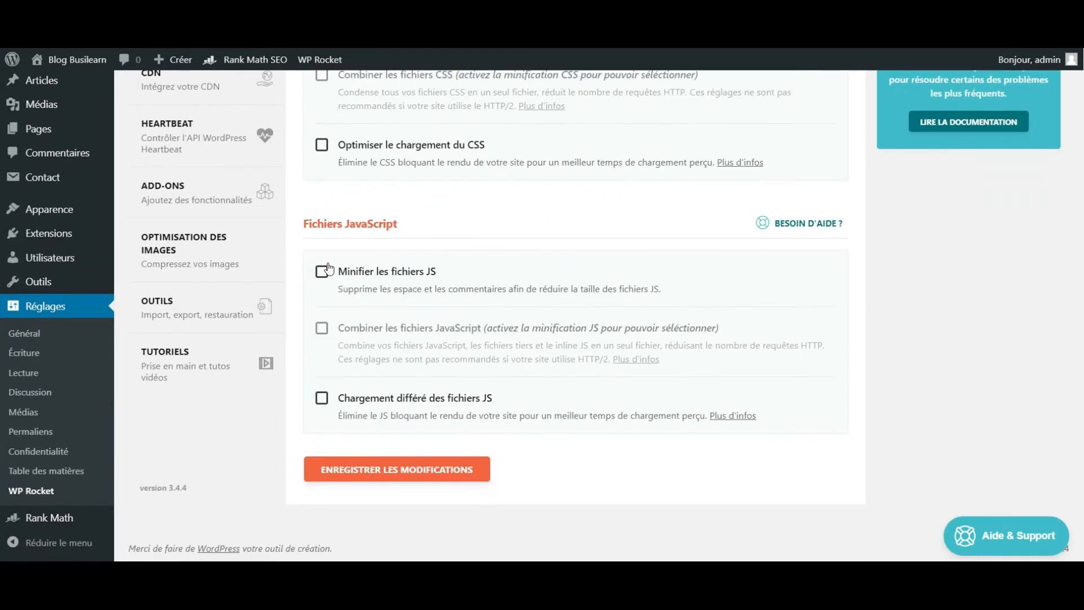
scroll(330, 248, up, 5)
- Examine WP Rocket's media options and its database cleanup options
click(243, 180)
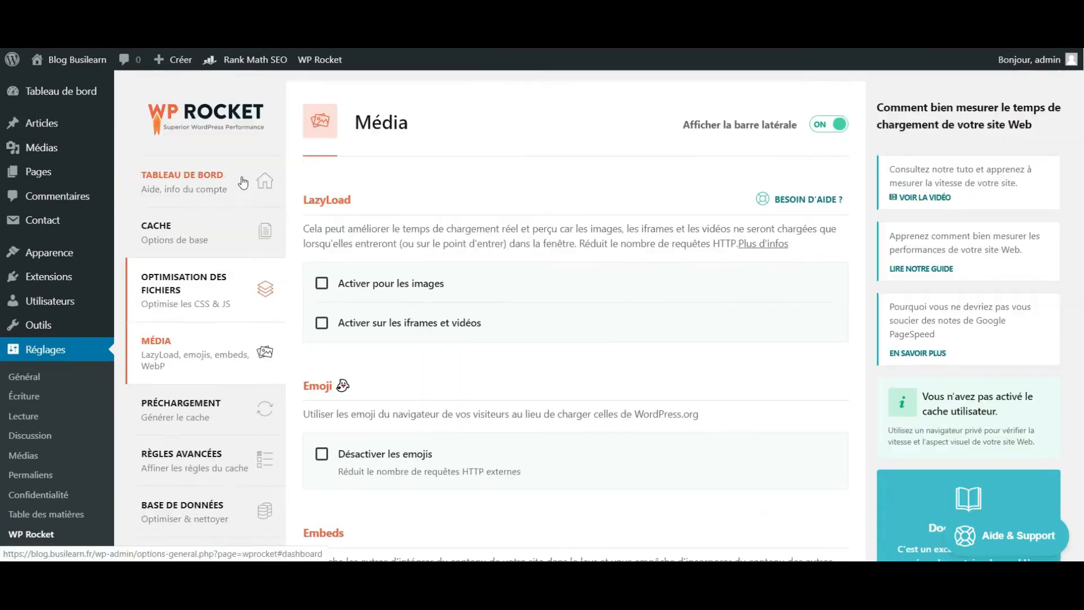
scroll(378, 260, down, 8)
scroll(378, 260, up, 4)
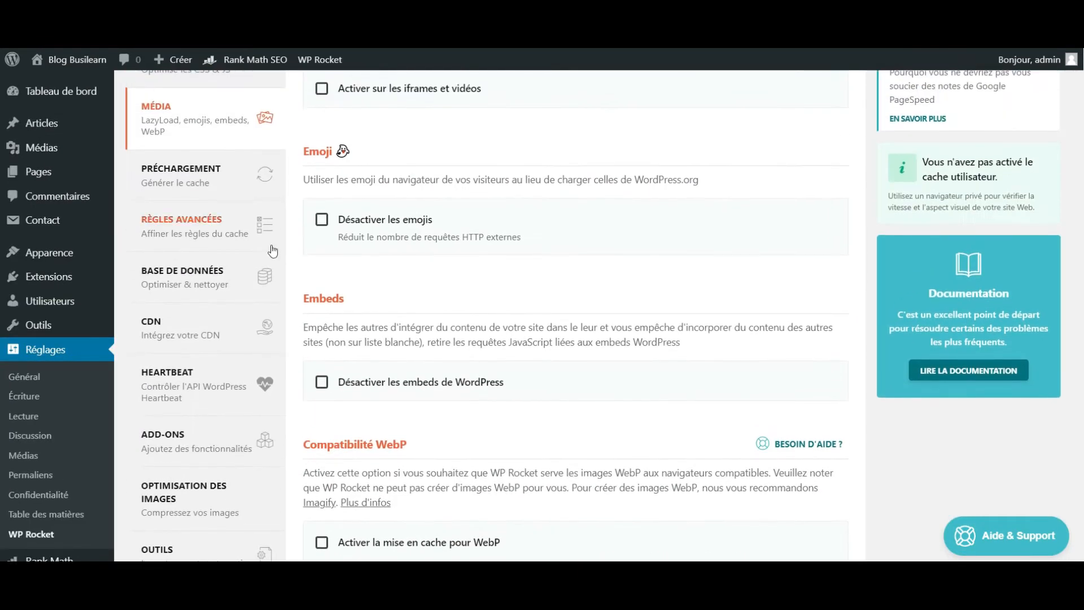
click(190, 277)
scroll(385, 359, down, 6)
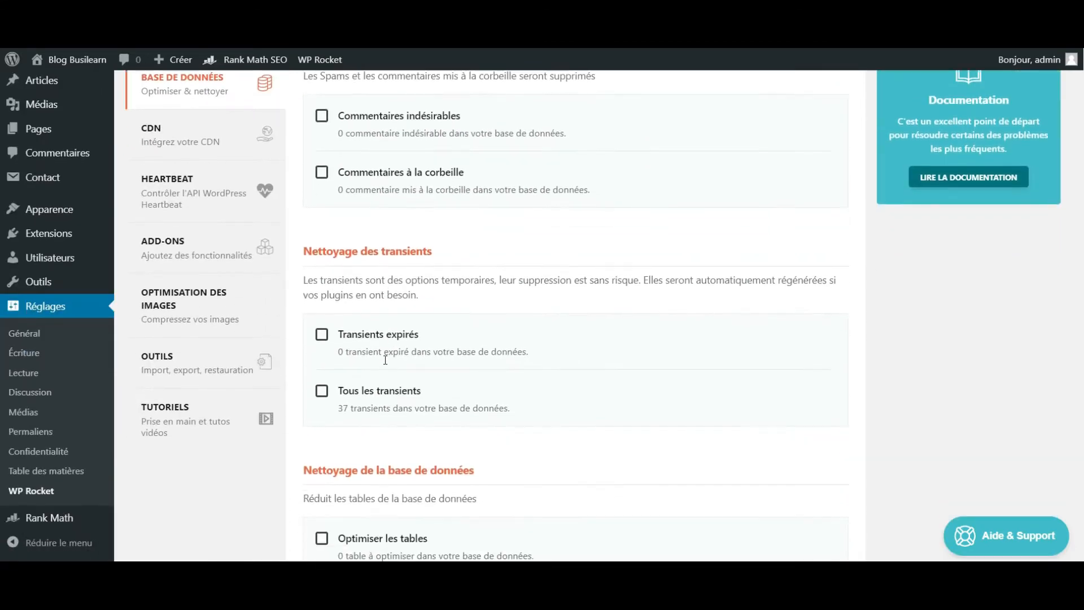
scroll(339, 316, up, 8)
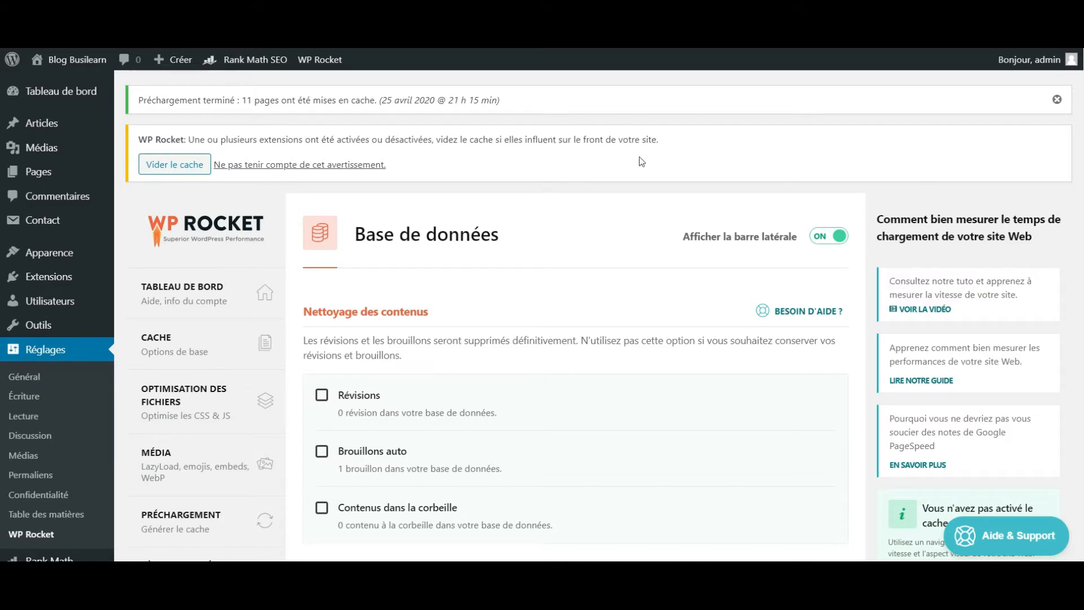
scroll(346, 344, down, 2)
scroll(350, 342, up, 1)
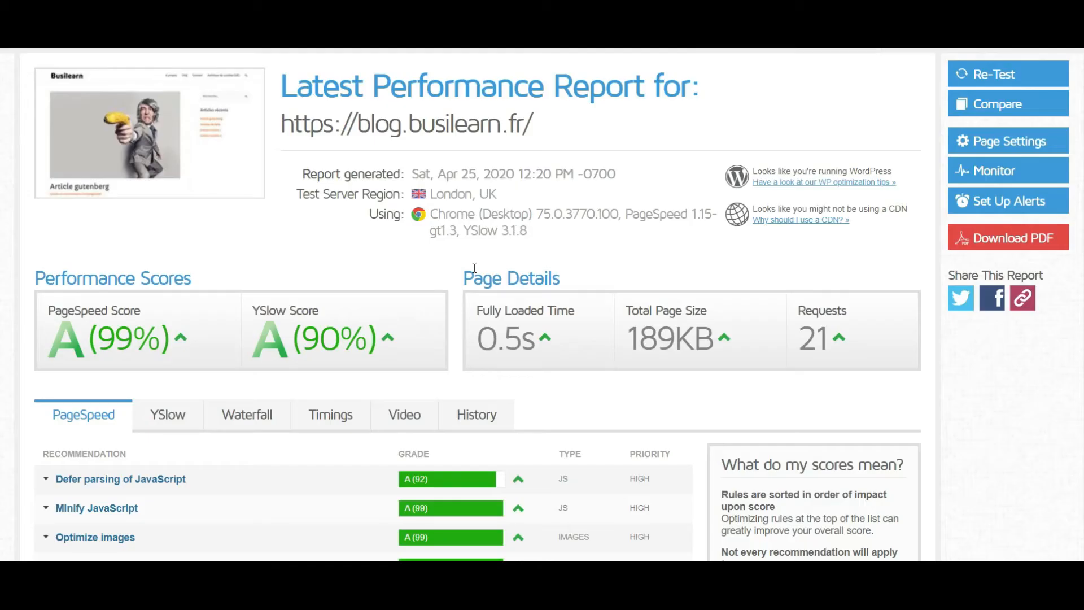
scroll(474, 268, up, 1)
click(1004, 175)
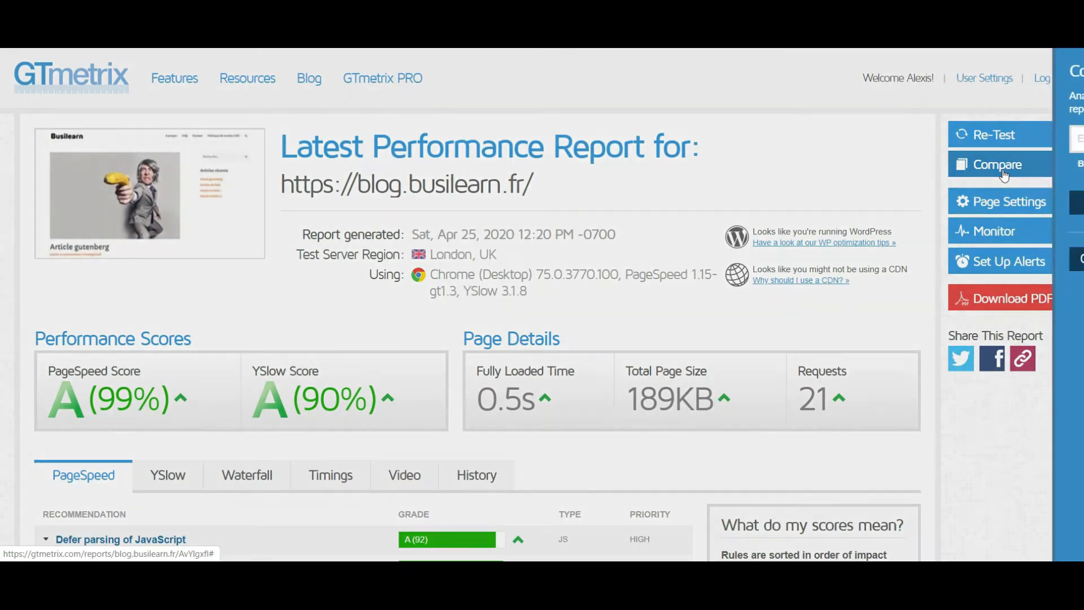
click(861, 136)
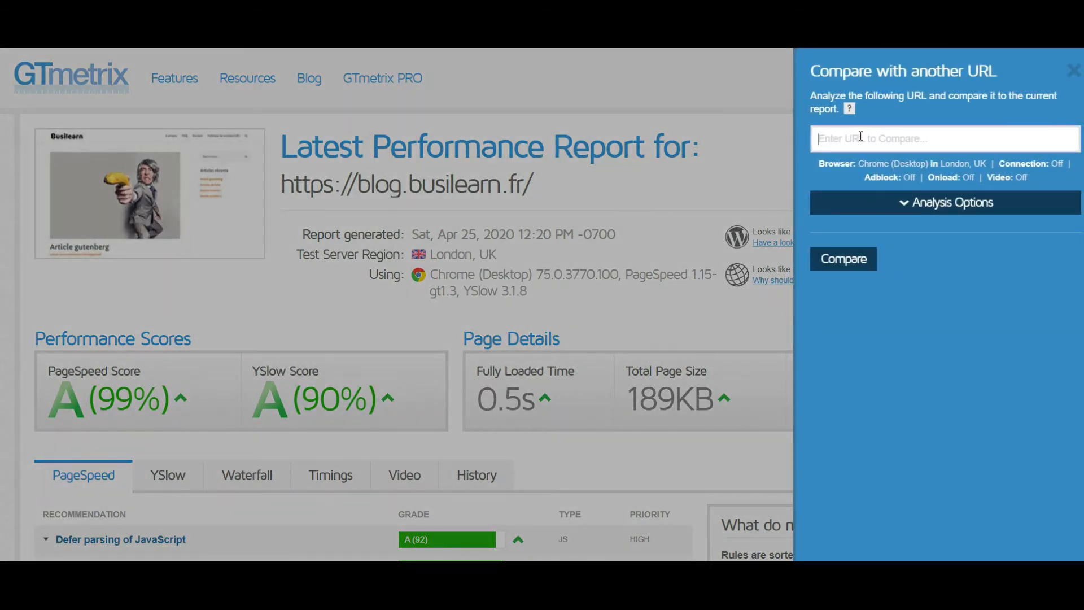
text(https://blog.busilearn.fr/)
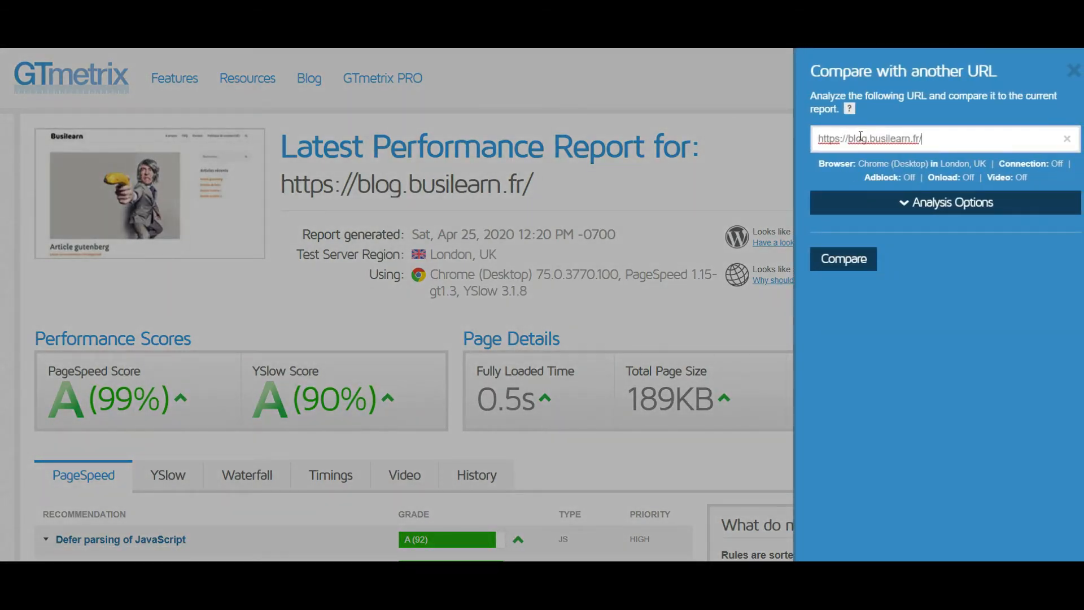
click(863, 267)
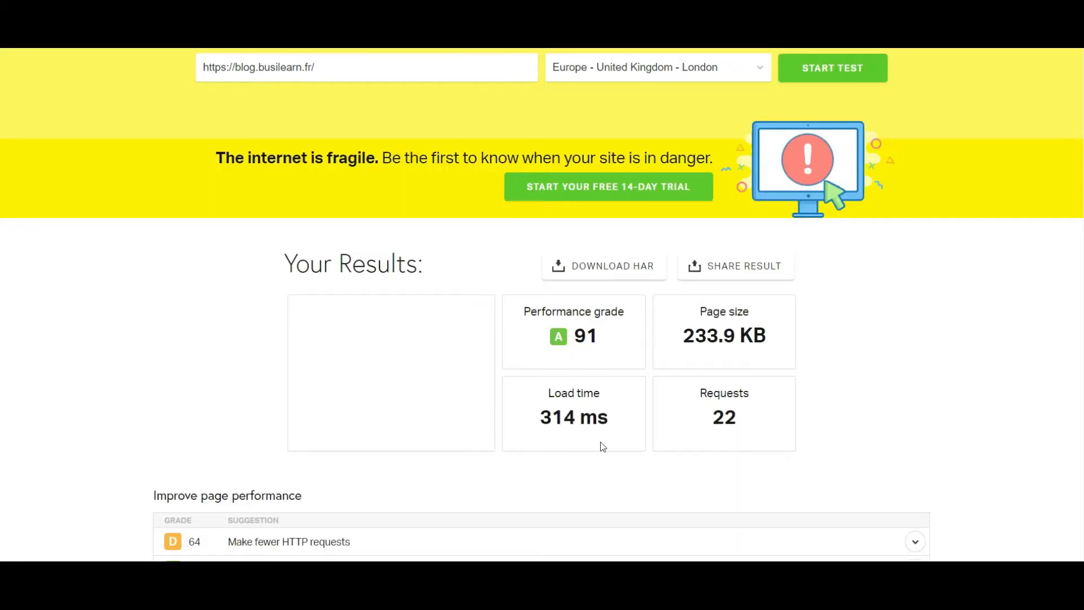
scroll(603, 447, up, 1)
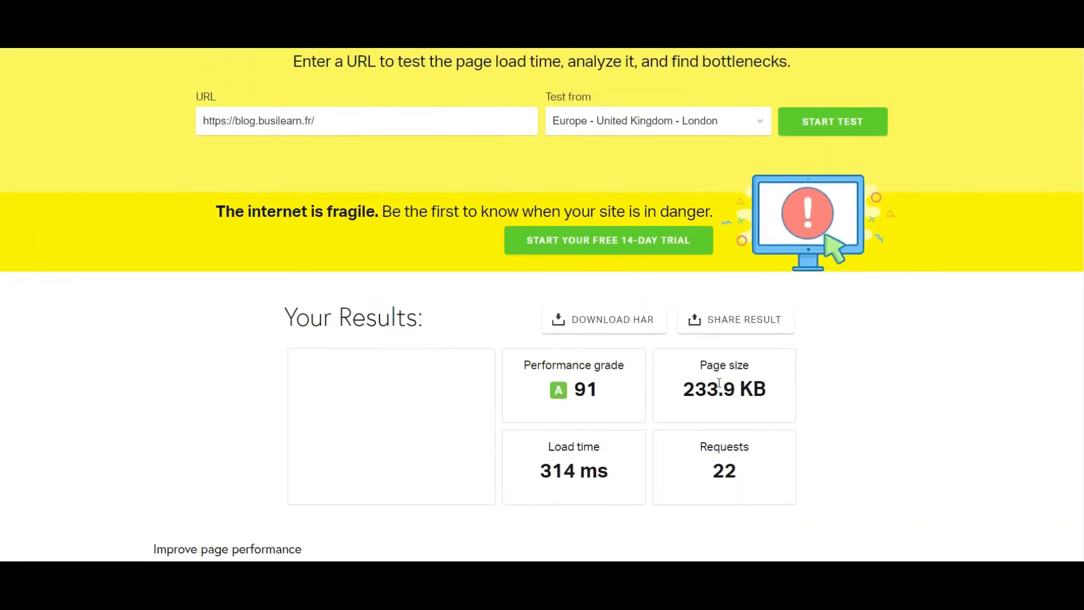
click(854, 129)
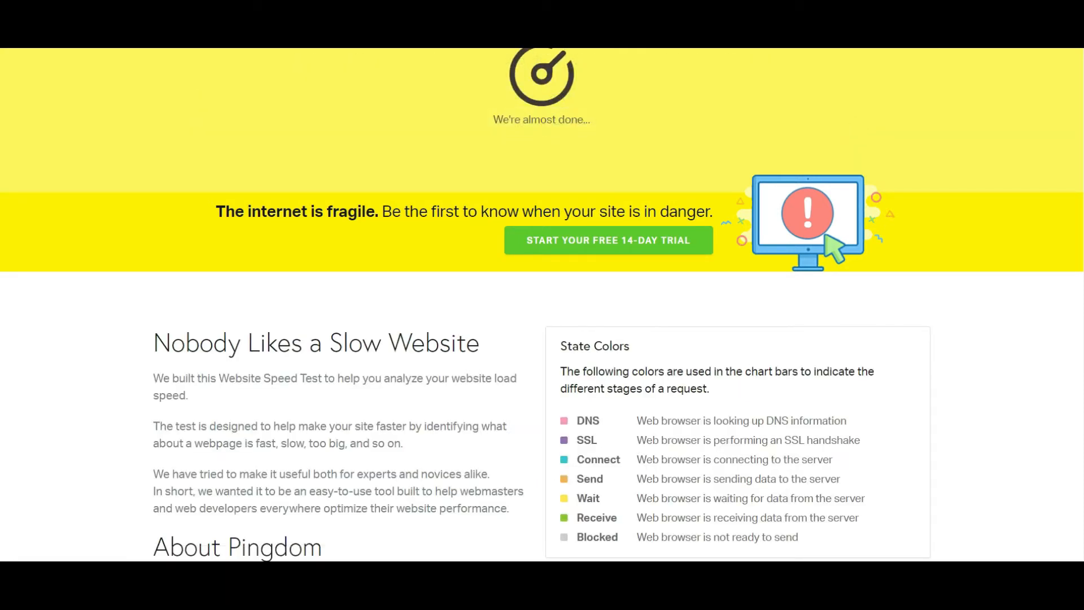
scroll(969, 246, down, 1)
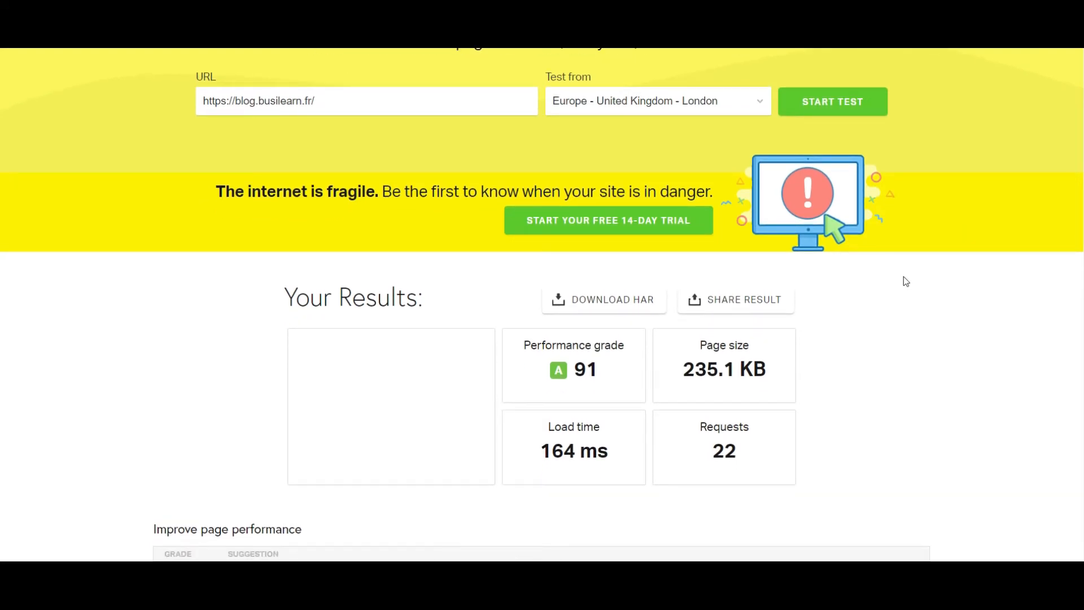
scroll(906, 281, down, 1)
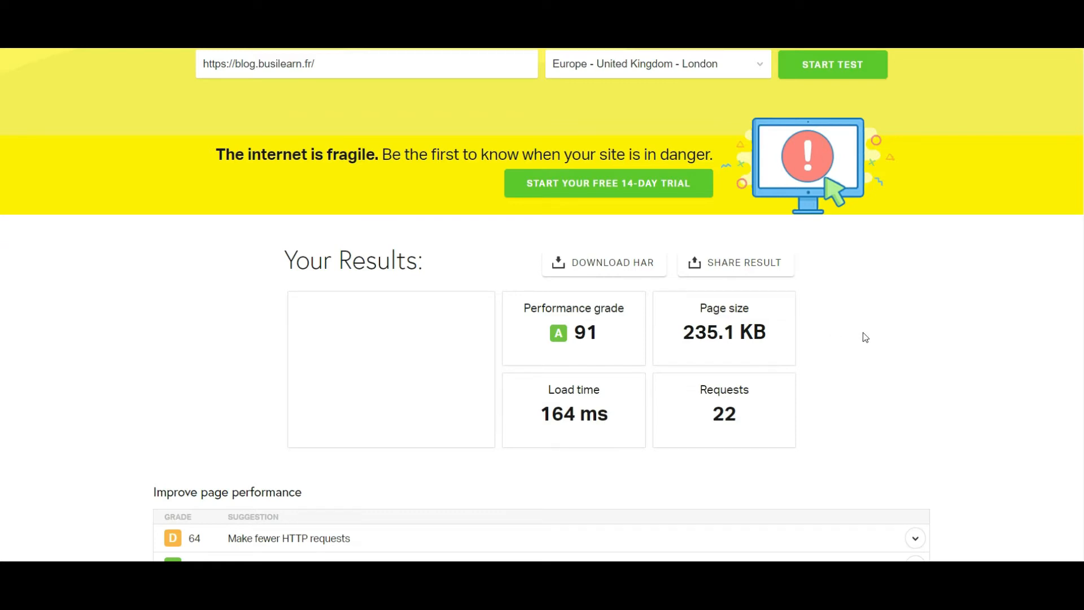
scroll(862, 332, down, 1)
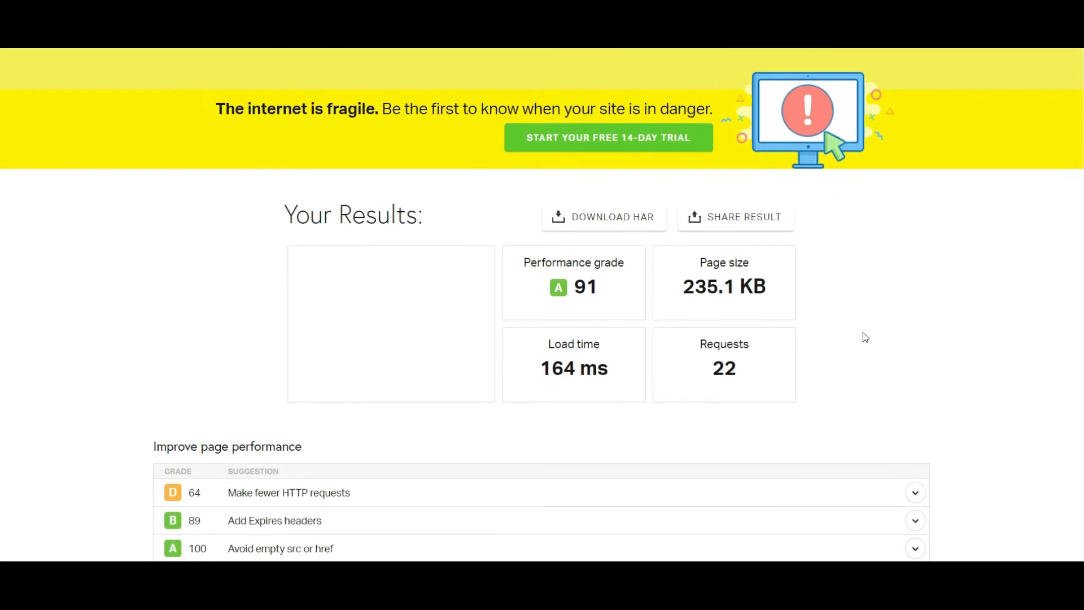
scroll(863, 332, up, 2)
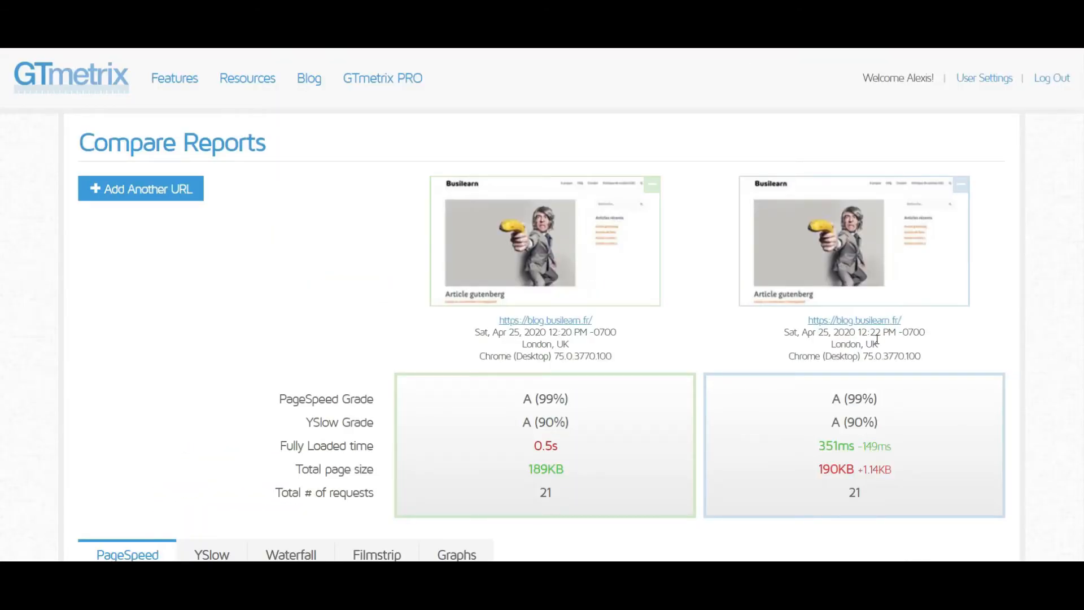
- Return to GTmetrix and compare the two blog reports' grades, fully loaded time, page size and request count
scroll(864, 333, down, 2)
scroll(815, 371, down, 1)
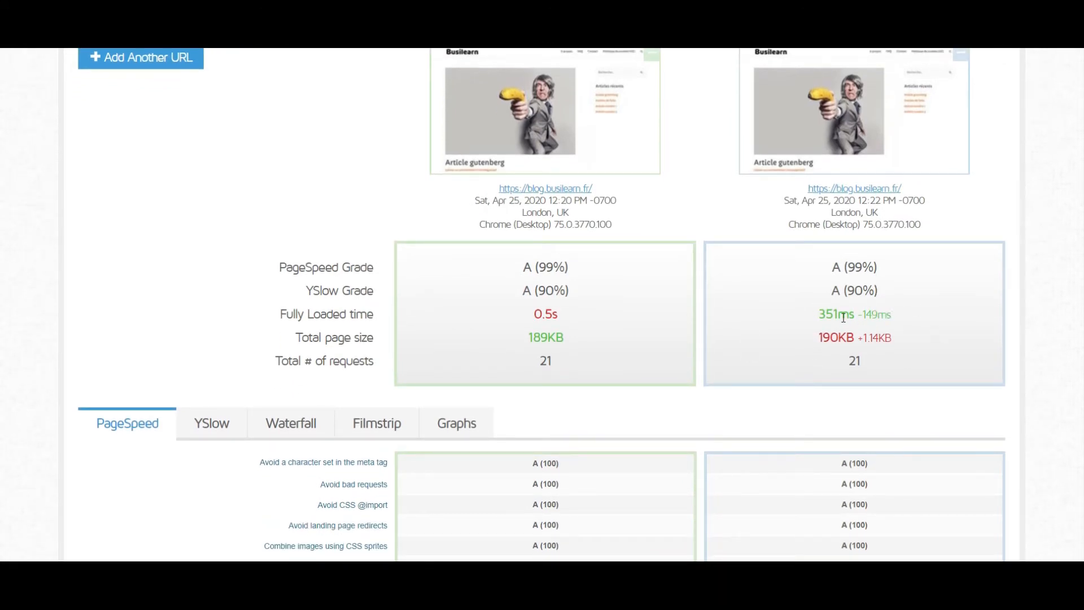
scroll(854, 362, down, 3)
scroll(855, 360, up, 3)
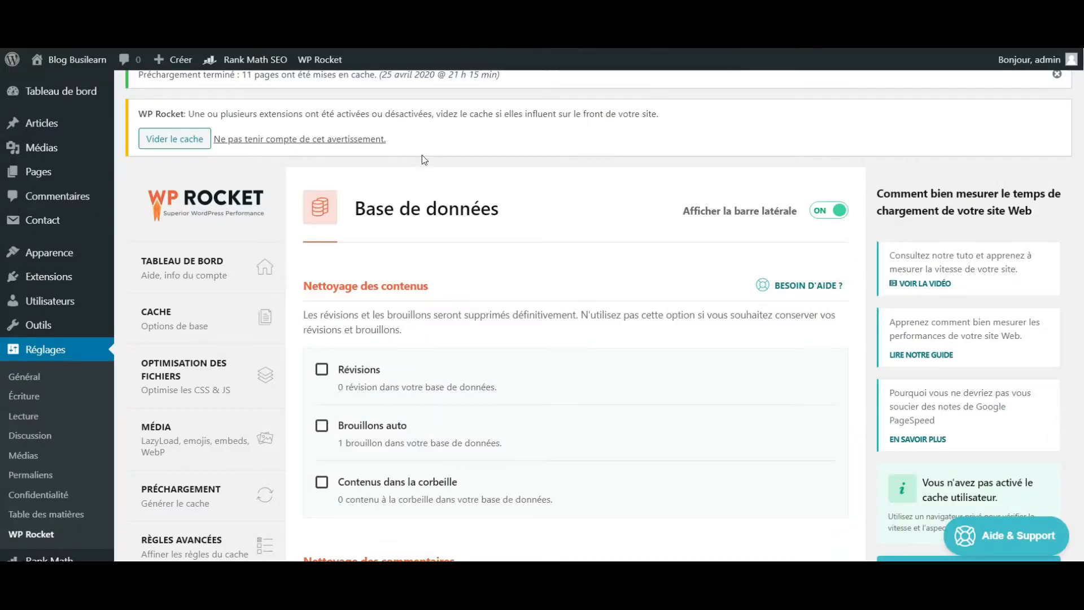
scroll(422, 154, down, 1)
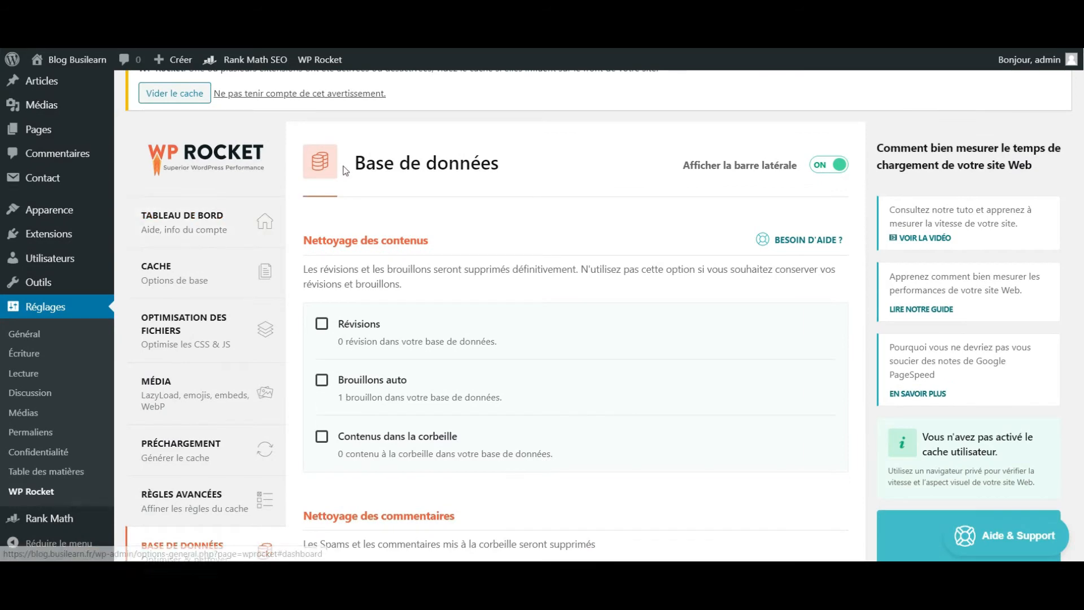
- Return to WP Rocket's database settings in WordPress and select auto drafts (Brouillons auto) for cleanup
scroll(362, 169, down, 1)
scroll(343, 227, down, 1)
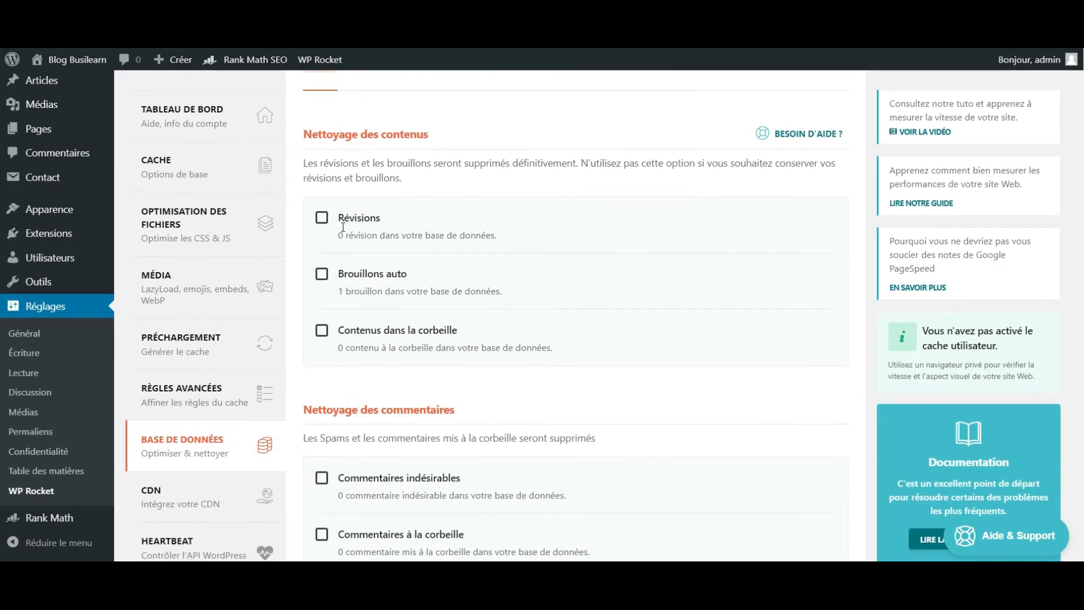
scroll(343, 227, up, 2)
scroll(343, 227, down, 1)
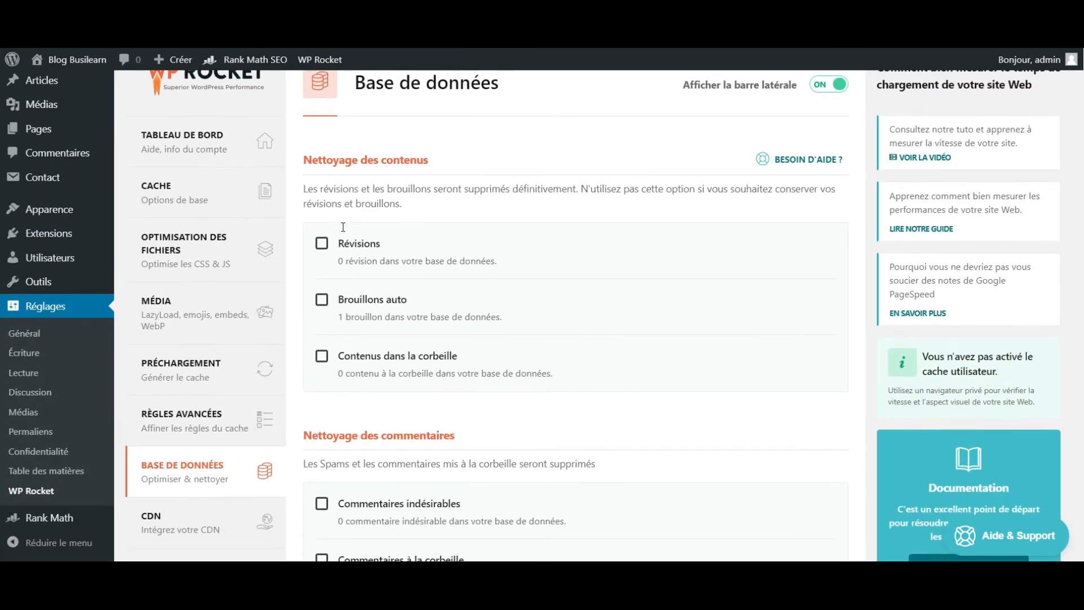
click(321, 301)
scroll(542, 315, down, 3)
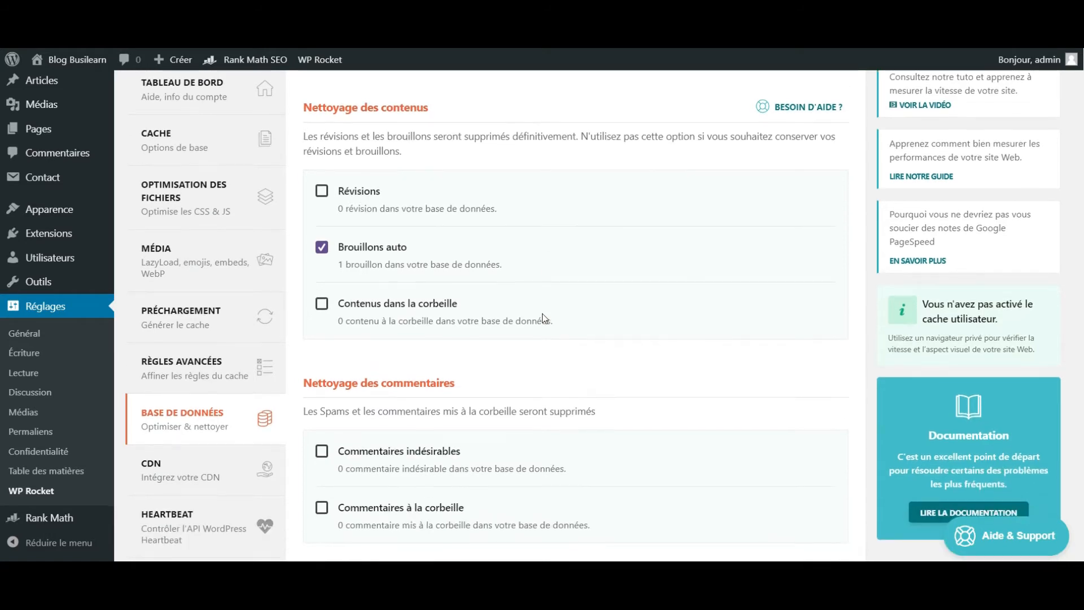
- Select all transients (Tous les transients) for cleanup and run the database optimization
scroll(377, 311, down, 4)
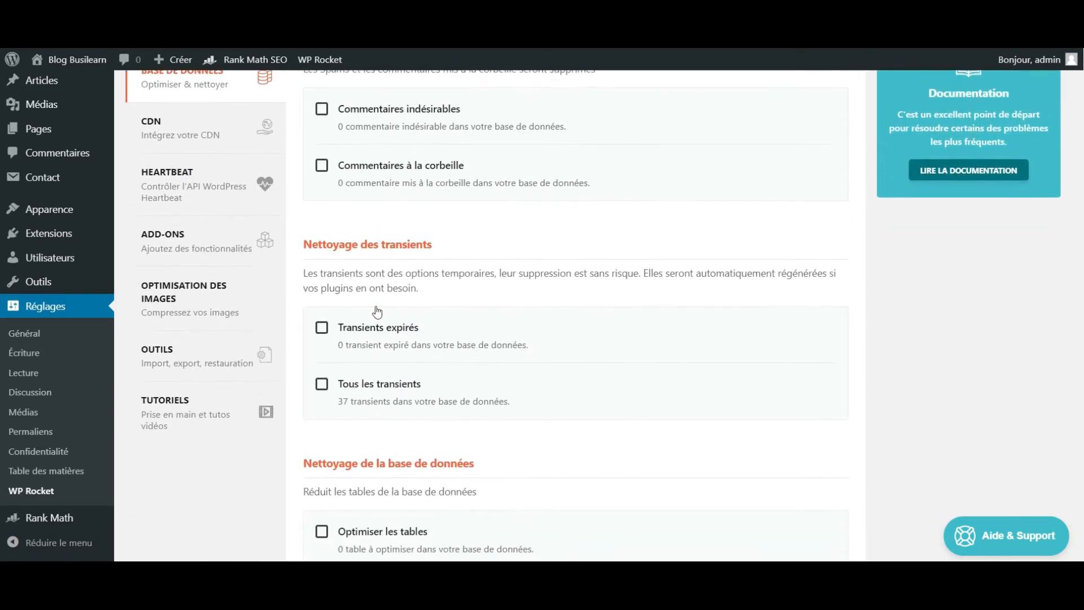
click(321, 373)
scroll(326, 381, down, 1)
scroll(433, 302, down, 1)
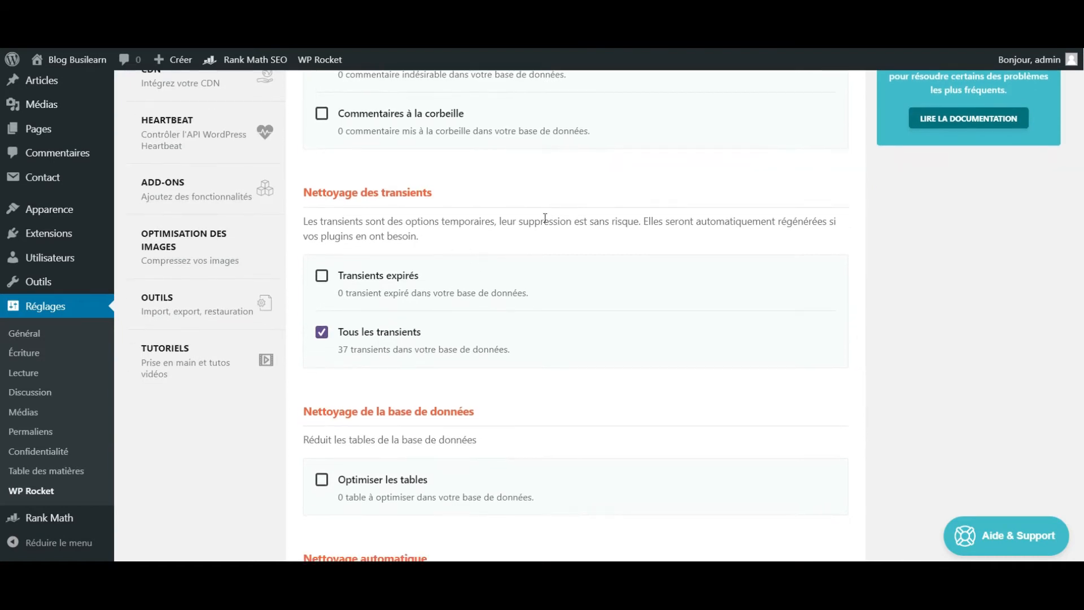
scroll(656, 225, down, 3)
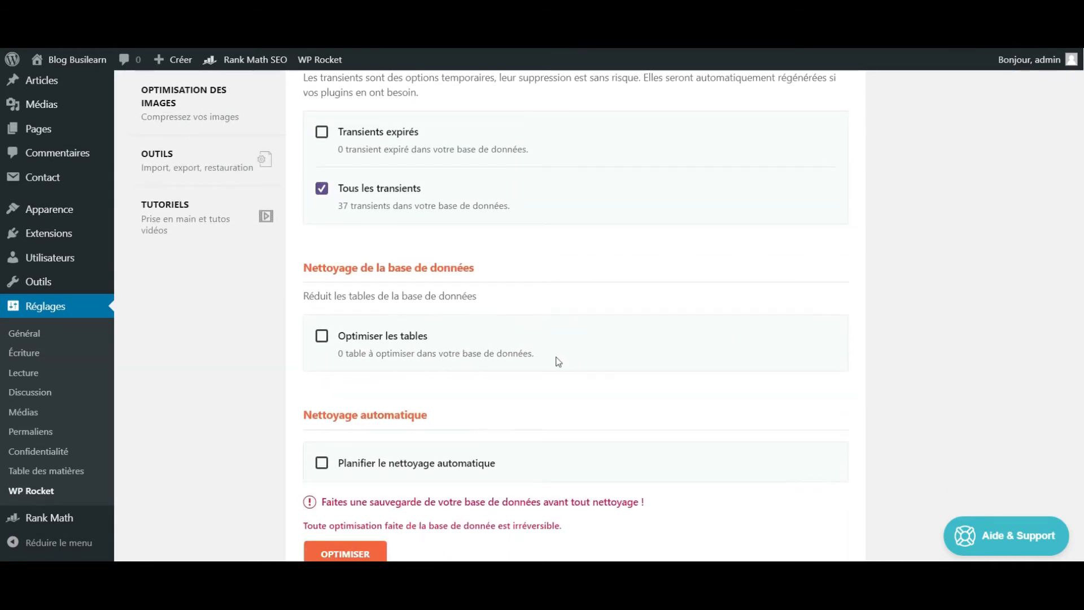
scroll(491, 390, down, 2)
click(333, 477)
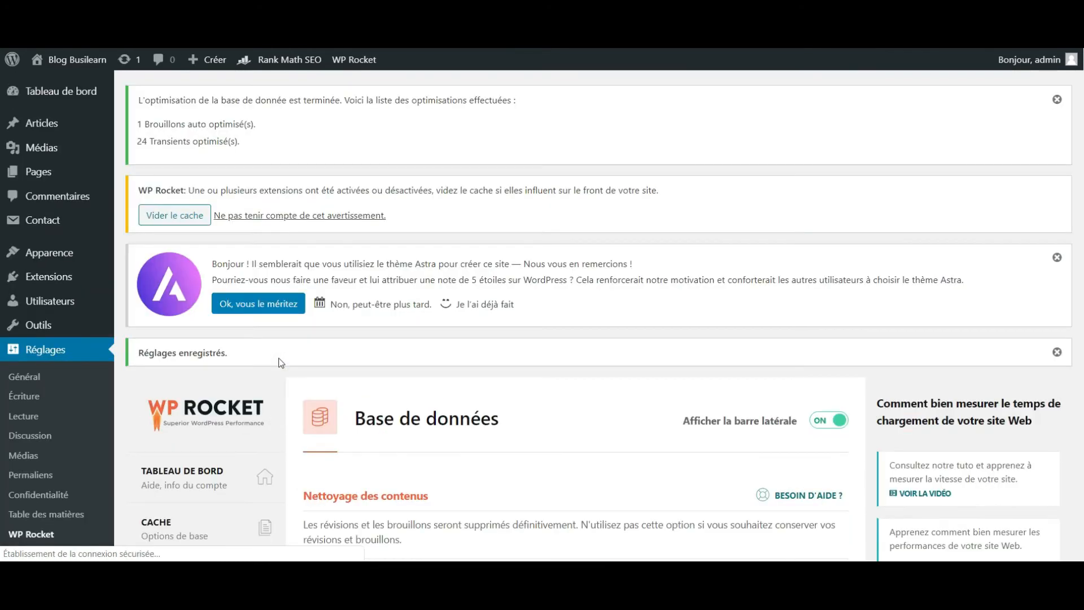
- Look over WP Rocket's cache settings and its basic and CSS file optimization options
scroll(285, 390, down, 1)
scroll(286, 394, down, 3)
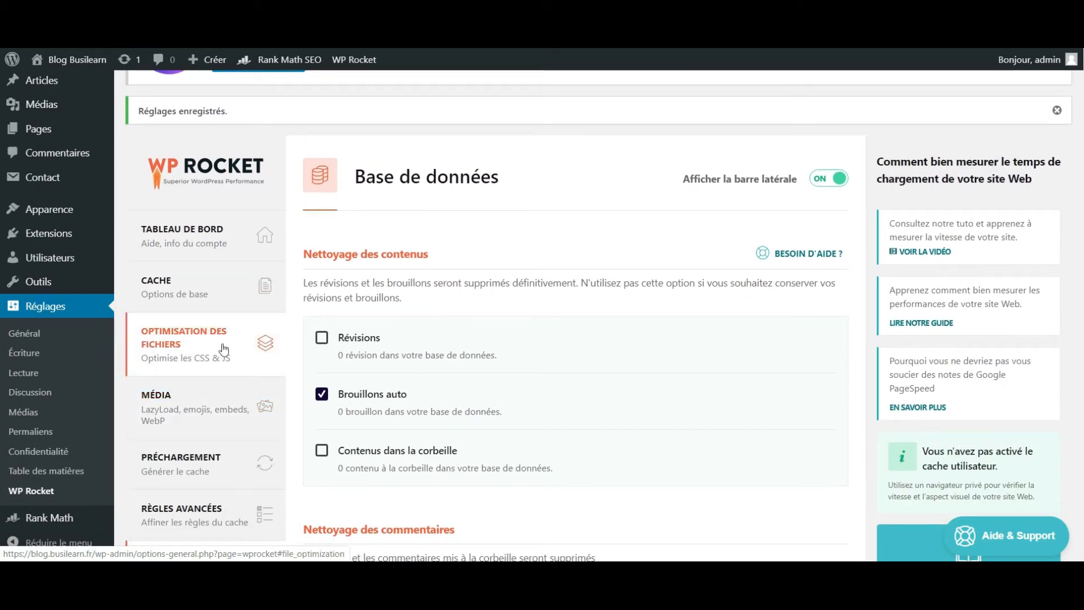
click(226, 305)
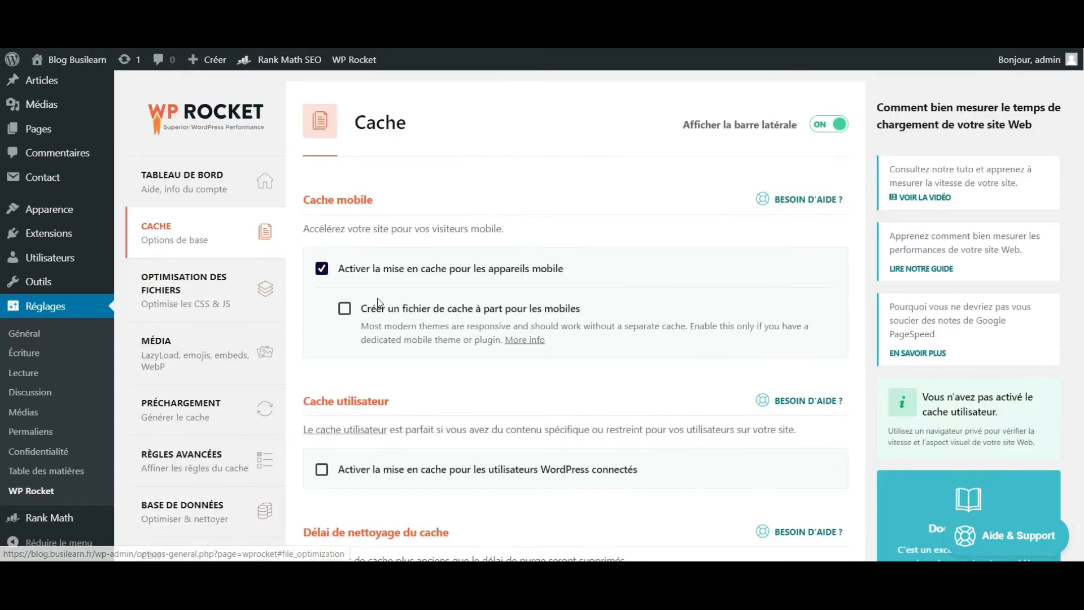
scroll(377, 305, down, 4)
scroll(377, 300, up, 4)
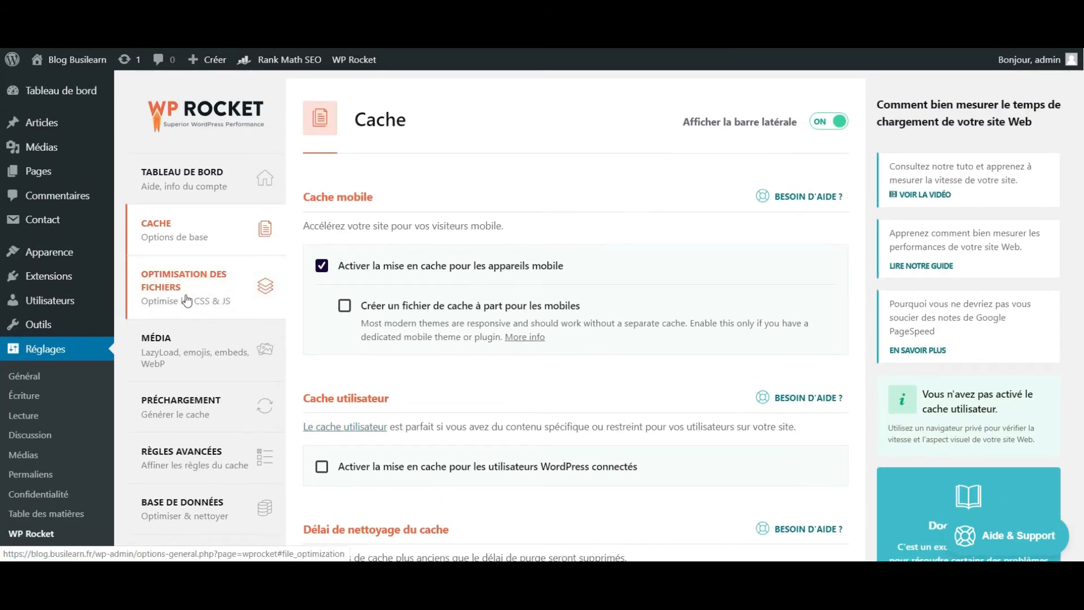
click(187, 299)
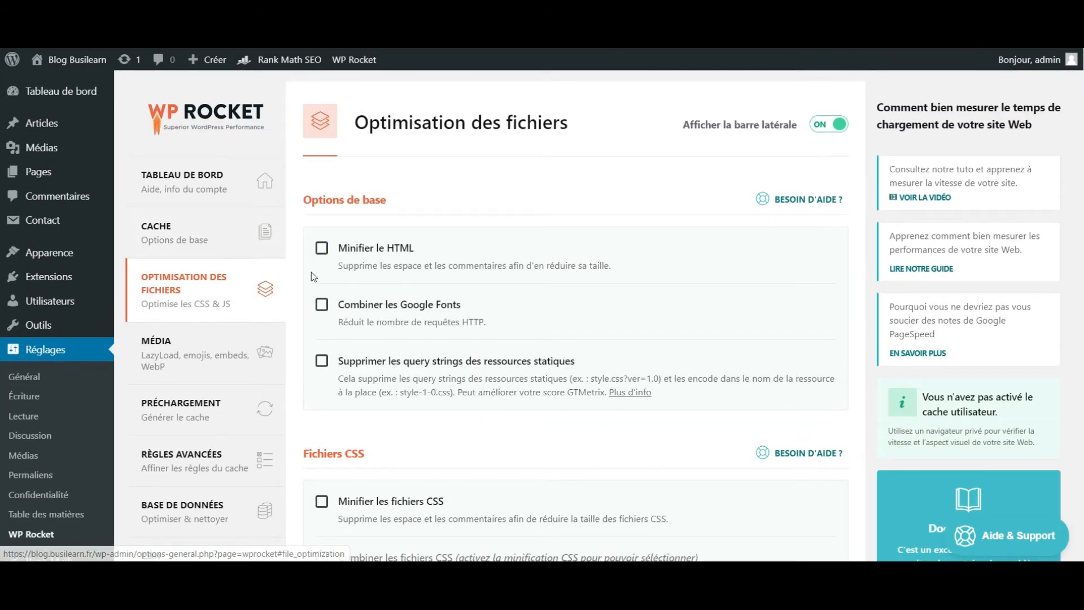
scroll(311, 272, down, 1)
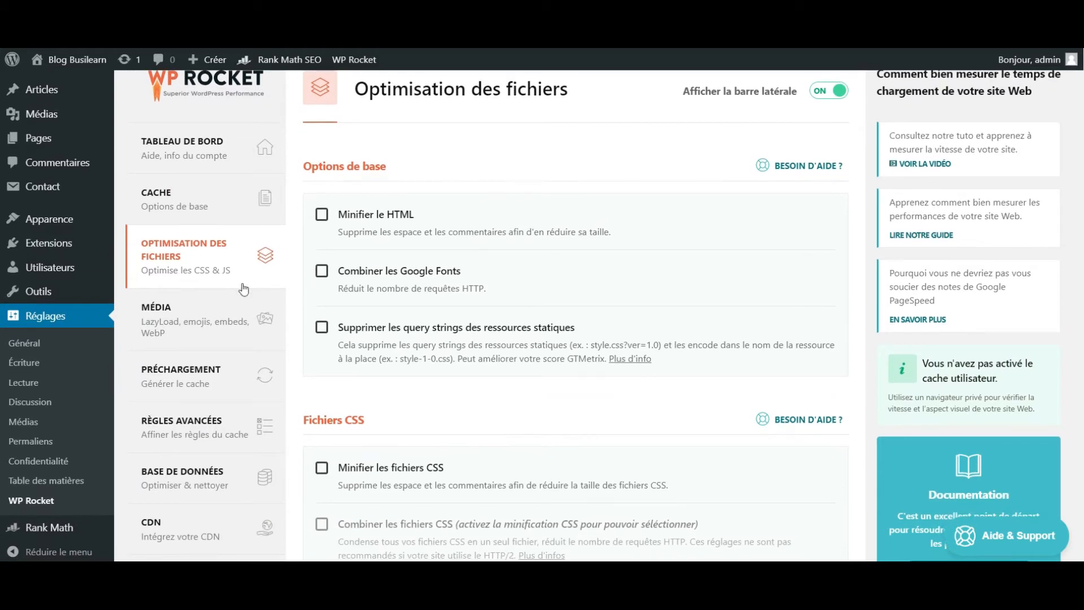
- In WP Rocket's media settings, enable LazyLoad for images, iframes and videos, and replace YouTube iframes with a preview image
click(172, 326)
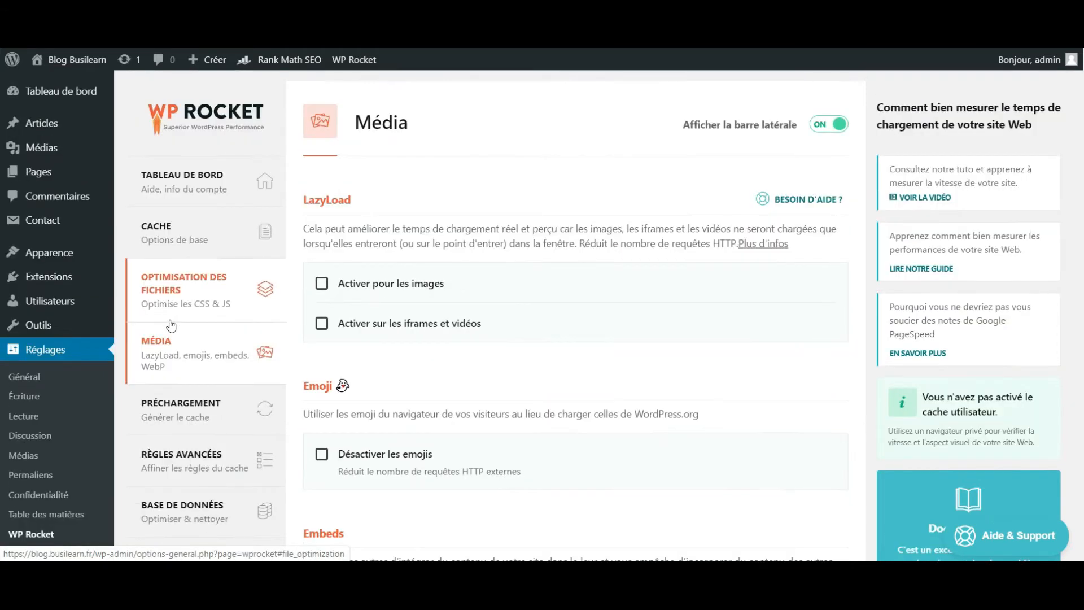
click(324, 286)
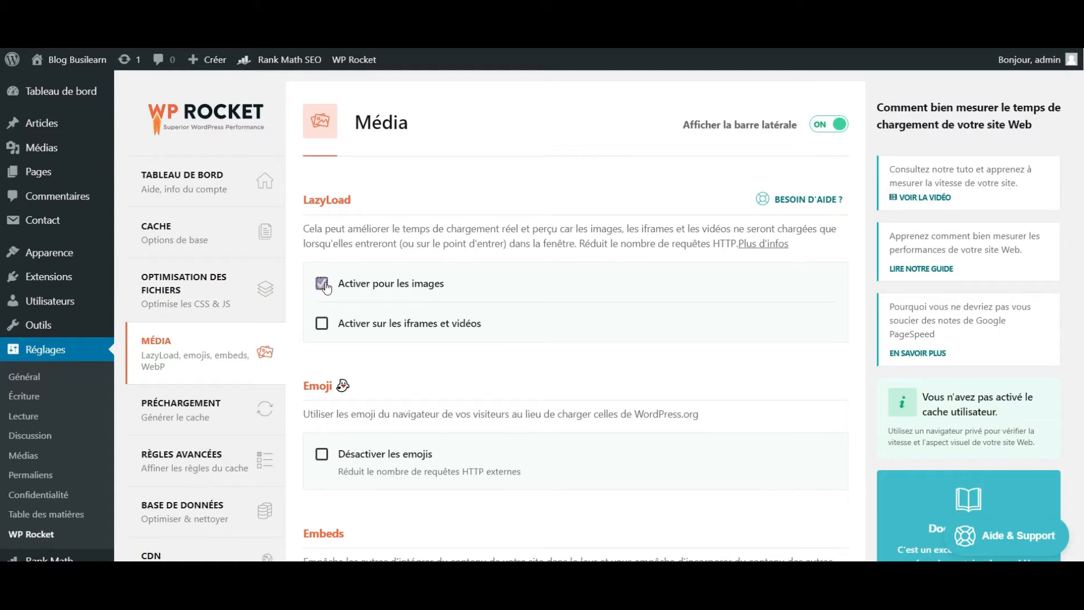
click(322, 323)
scroll(325, 326, down, 2)
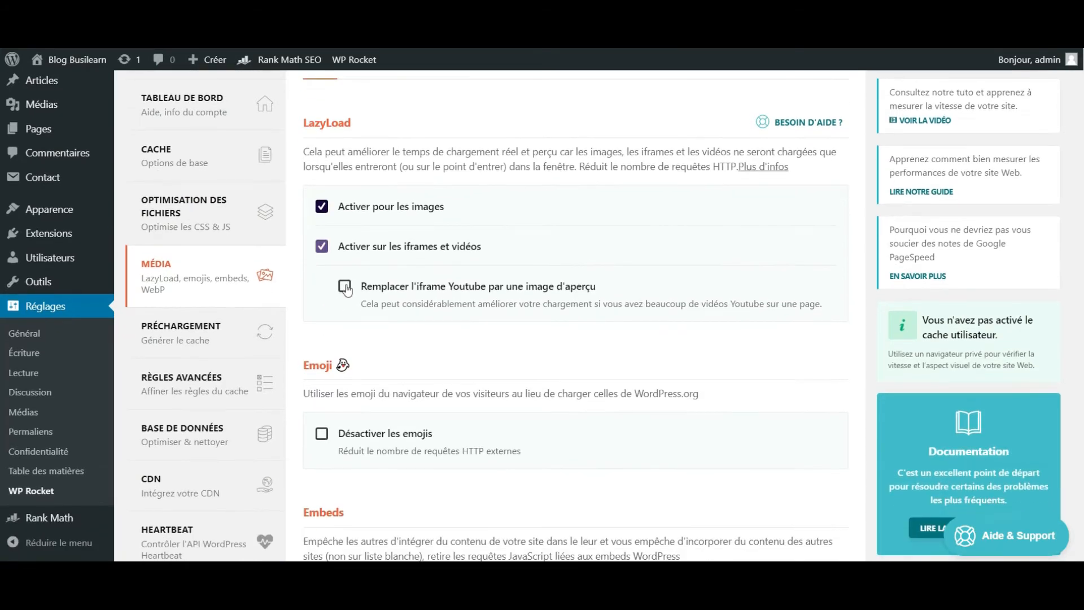
click(344, 287)
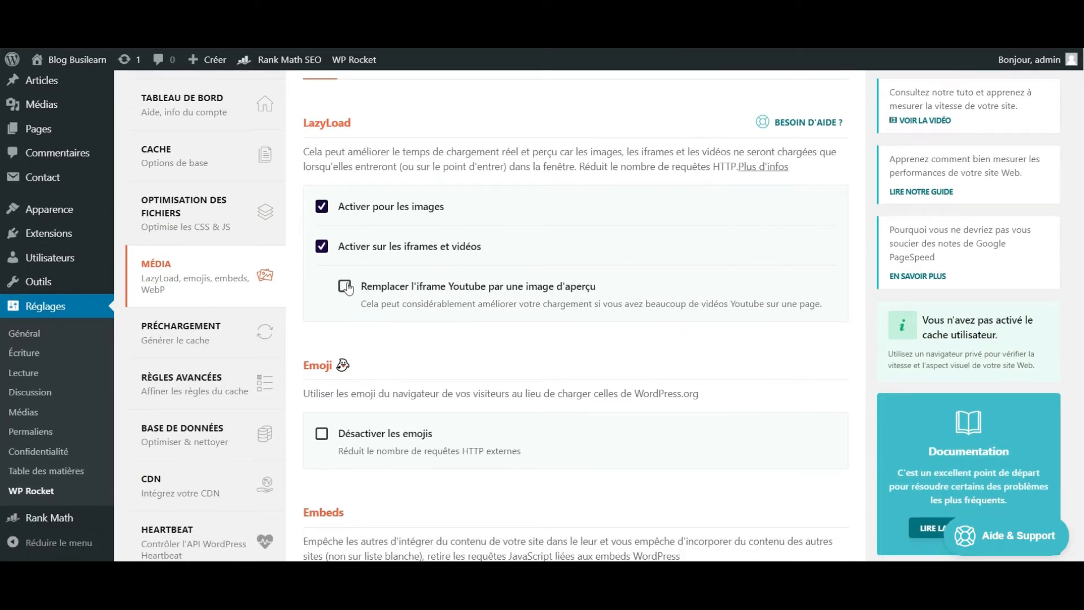
- Disable emojis and WordPress embeds in the media settings and save the changes
click(323, 435)
scroll(326, 429, down, 4)
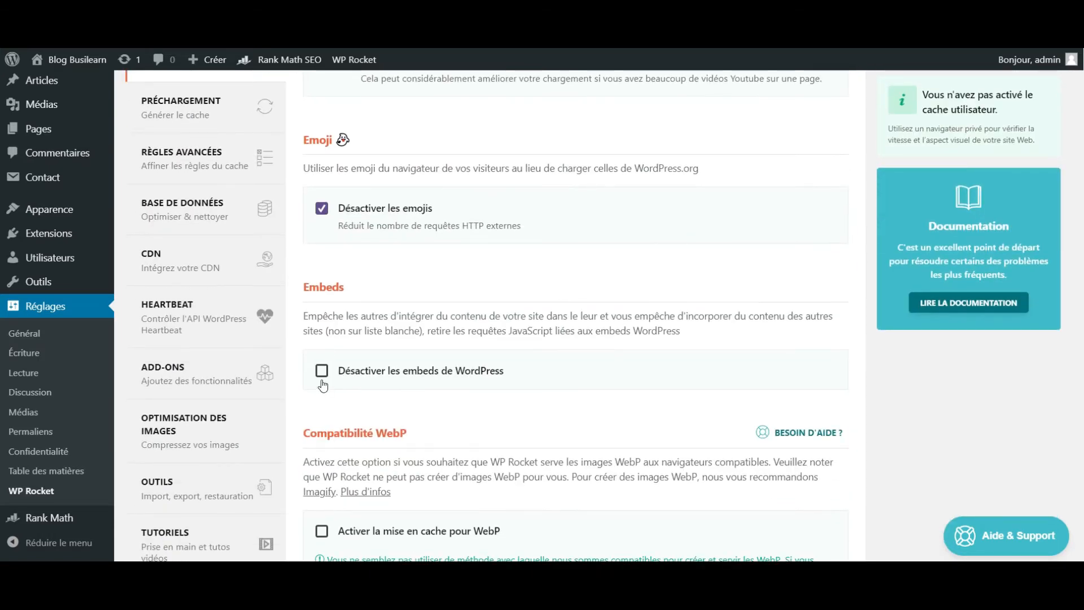
click(322, 372)
scroll(322, 375, down, 3)
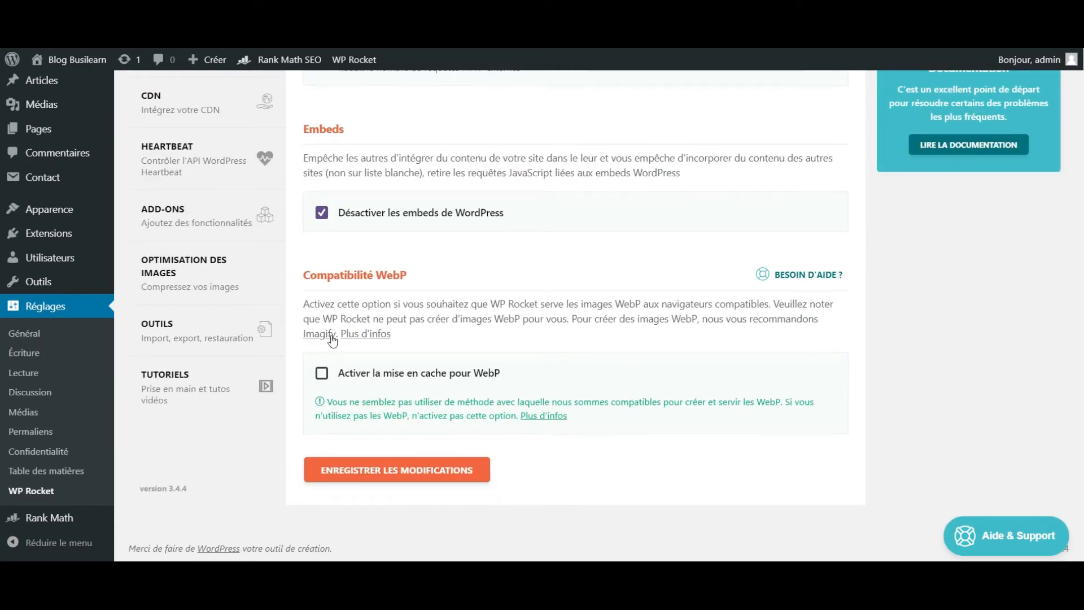
click(388, 471)
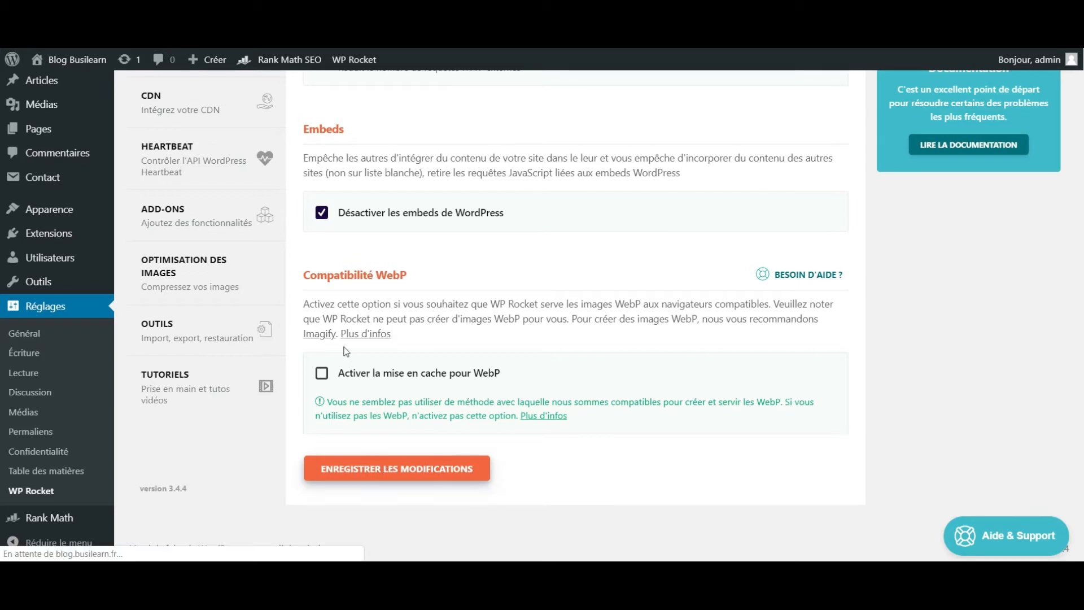
scroll(345, 349, down, 5)
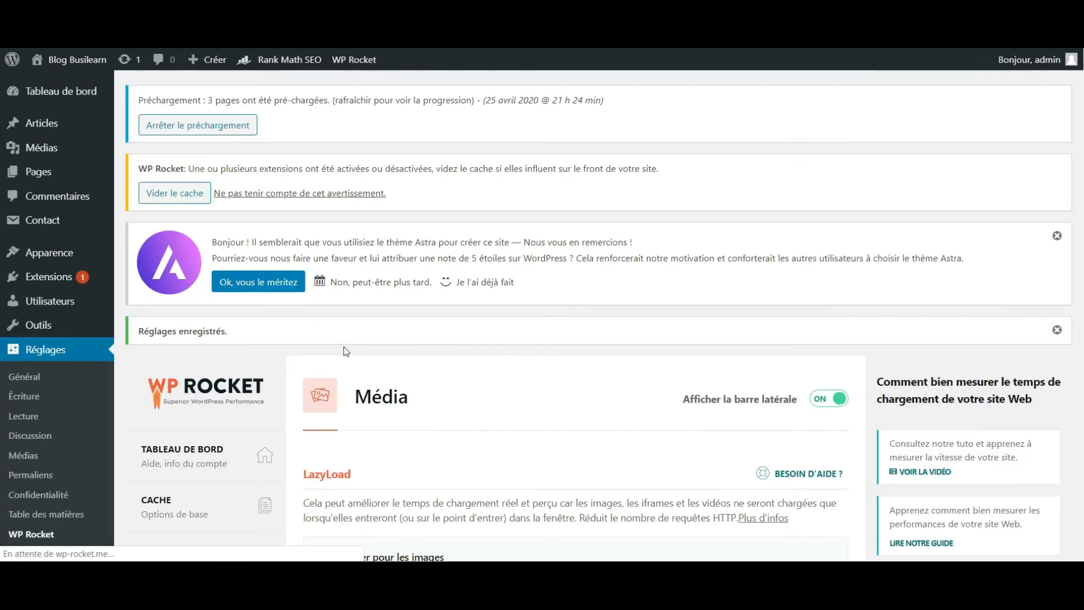
- In WP Rocket's file optimization settings, enable HTML minification and activate CSS file minification despite the compatibility warning
scroll(344, 350, down, 2)
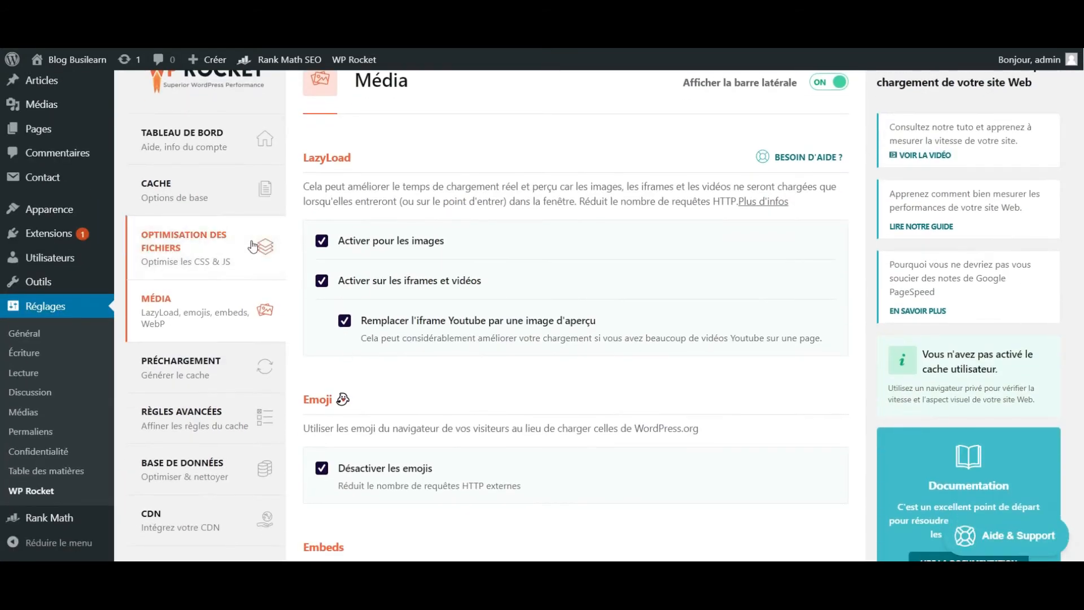
click(232, 256)
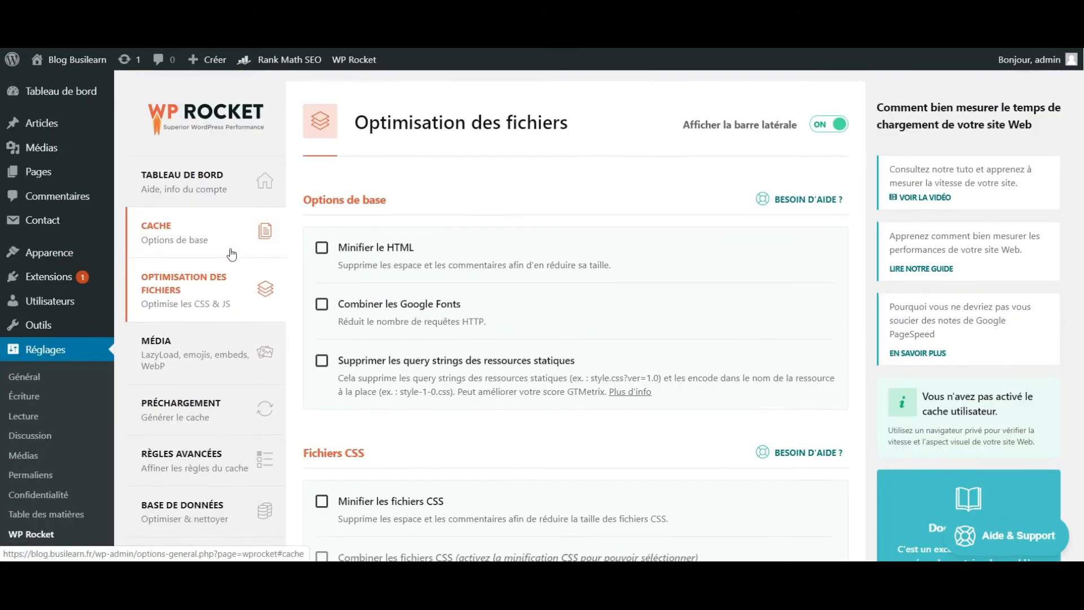
click(323, 249)
scroll(326, 257, down, 3)
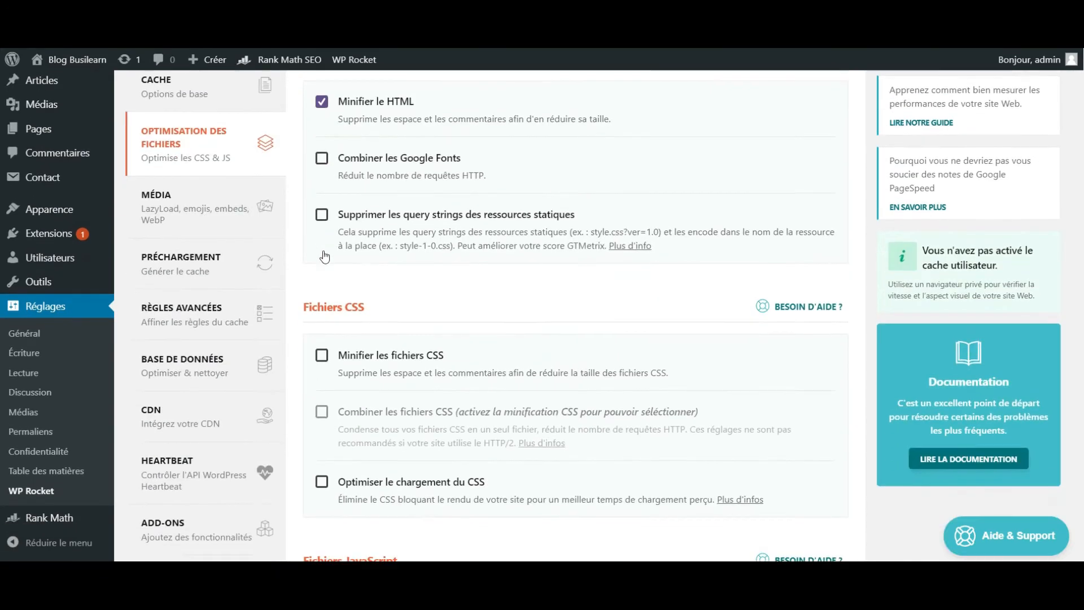
click(321, 316)
scroll(324, 317, down, 3)
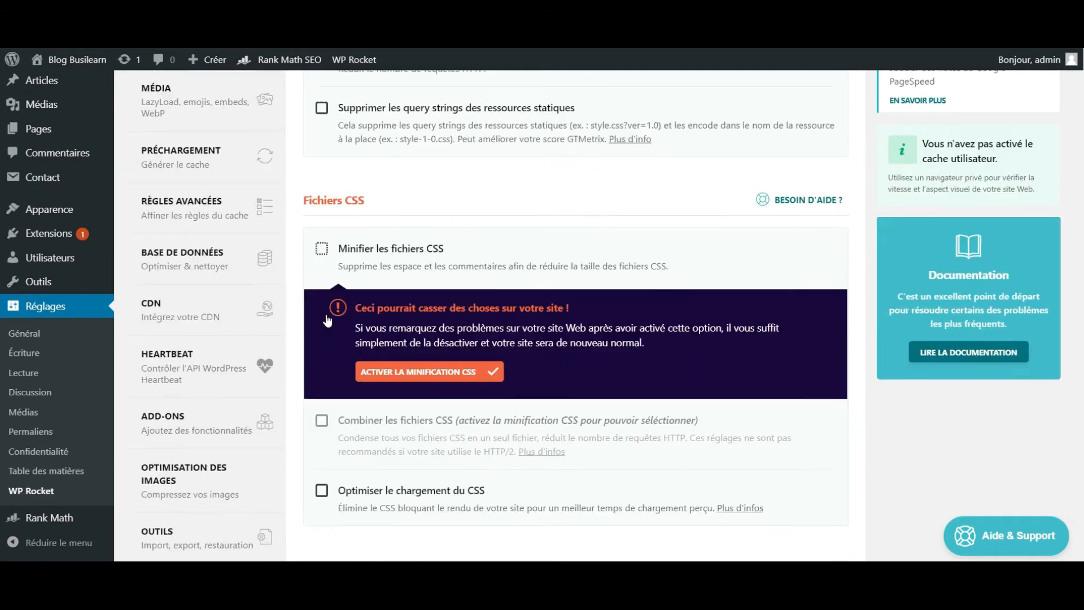
click(395, 294)
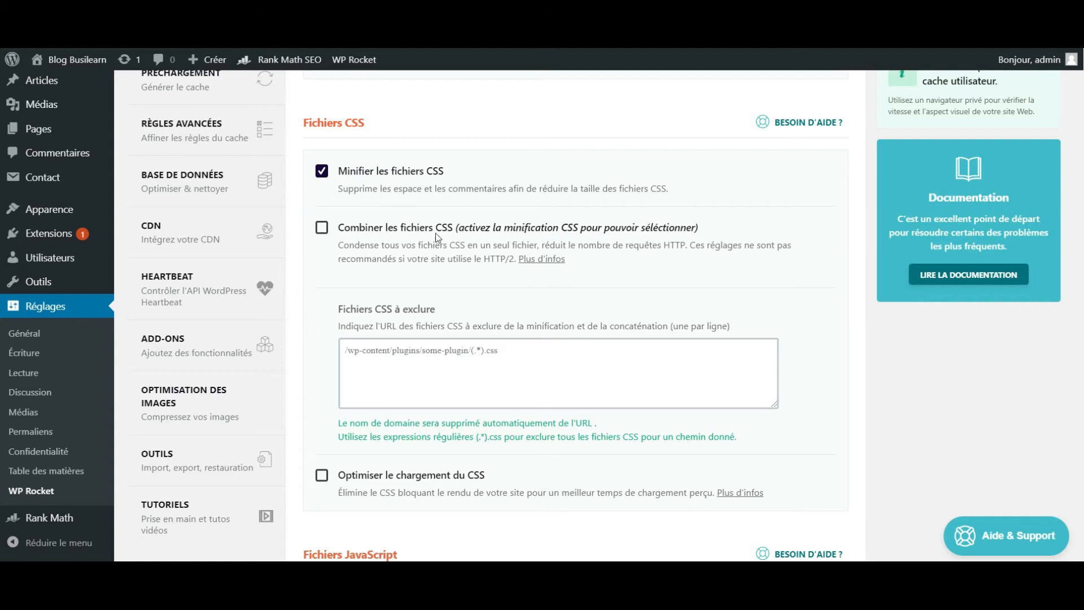
- Activate minification of JavaScript files and save the file optimization settings
scroll(335, 333, down, 1)
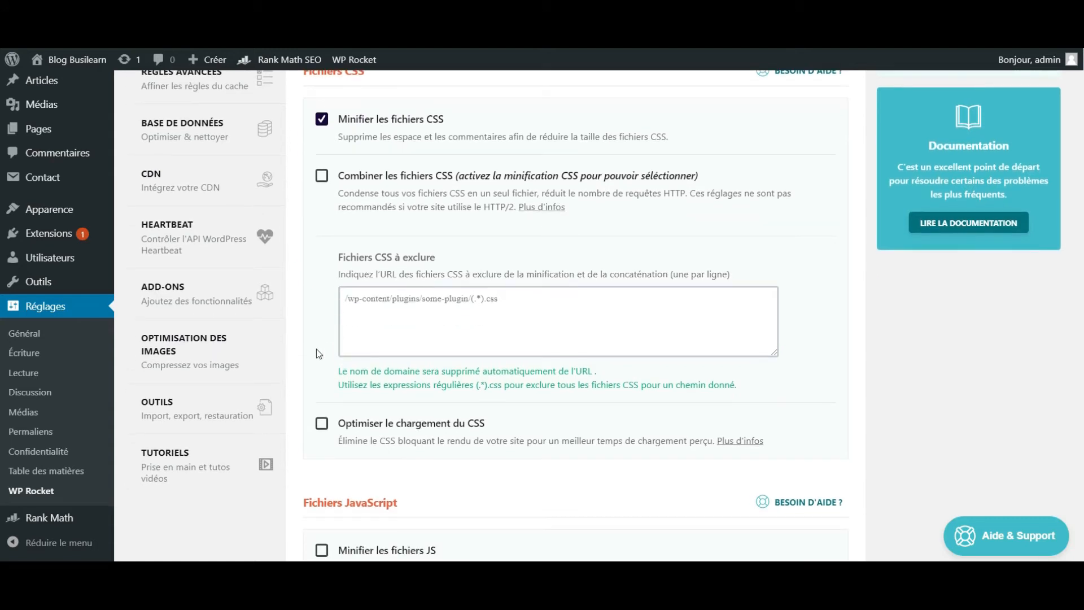
scroll(299, 368, down, 2)
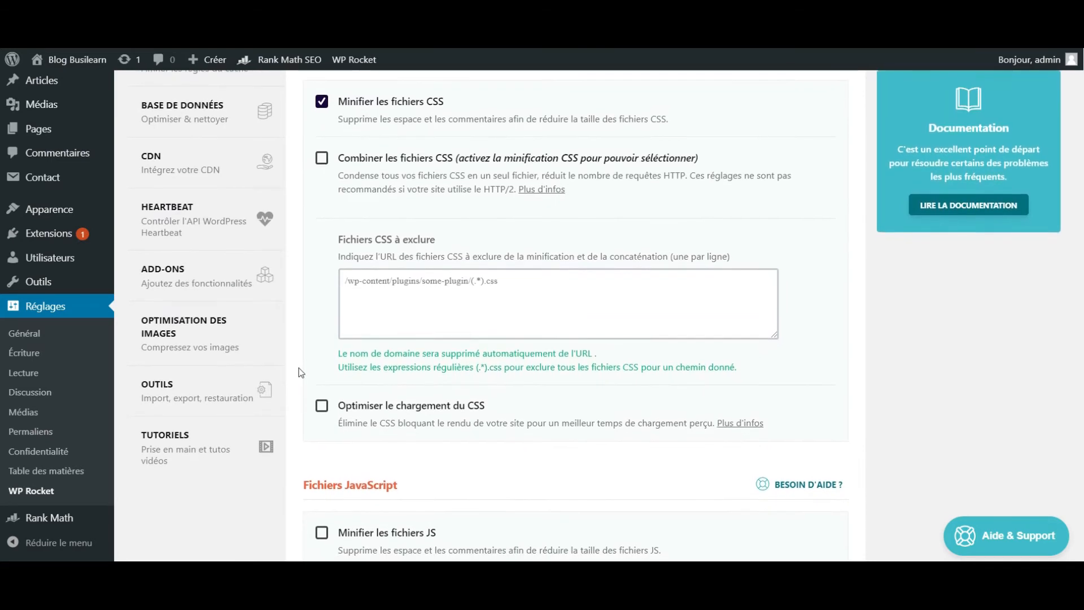
scroll(299, 368, down, 2)
click(322, 387)
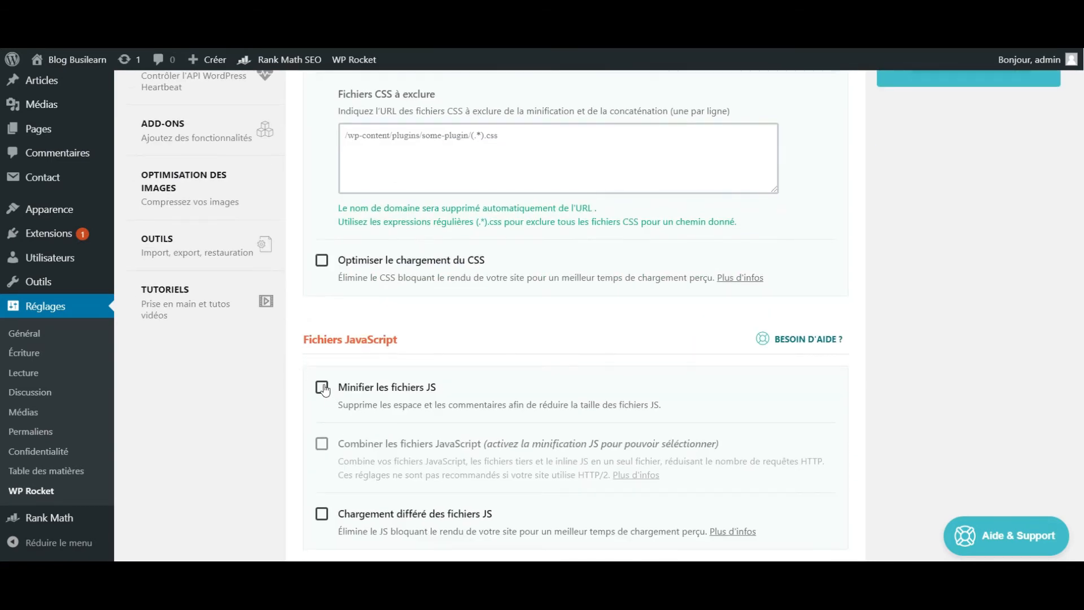
click(396, 514)
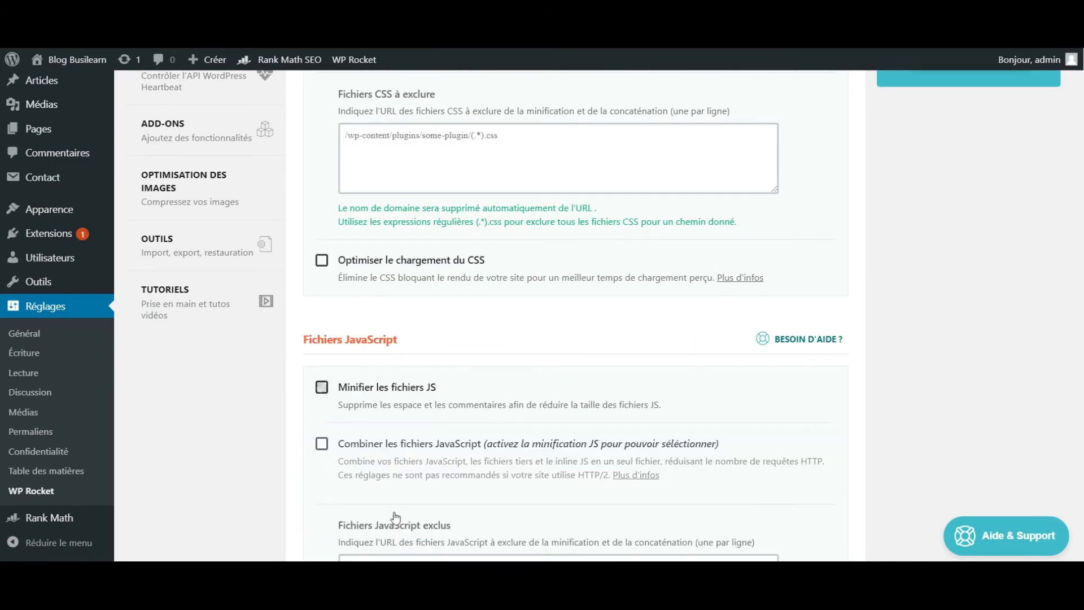
scroll(271, 489, down, 6)
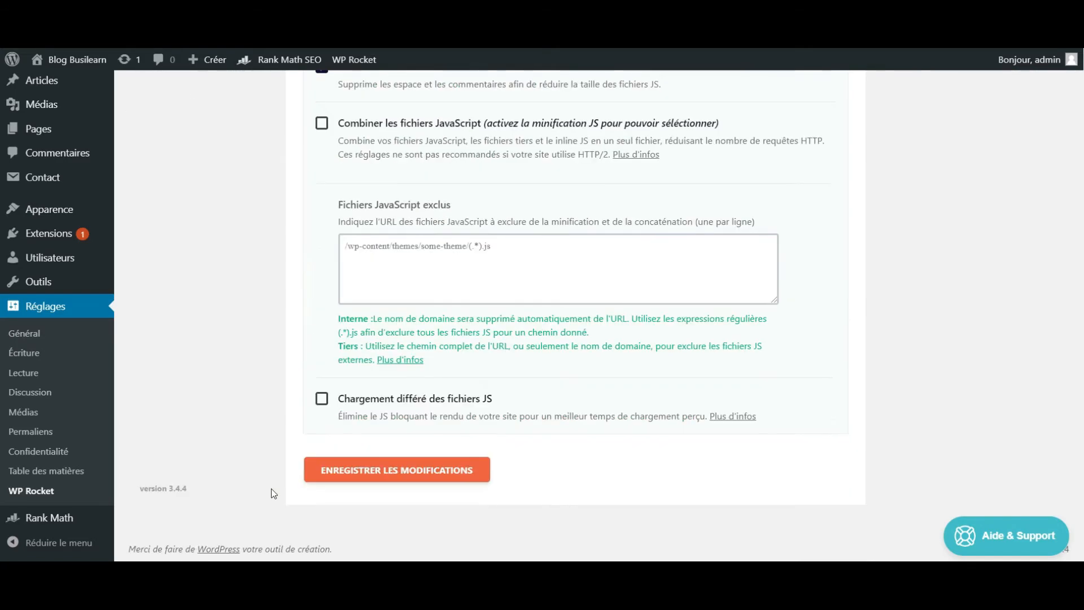
click(390, 471)
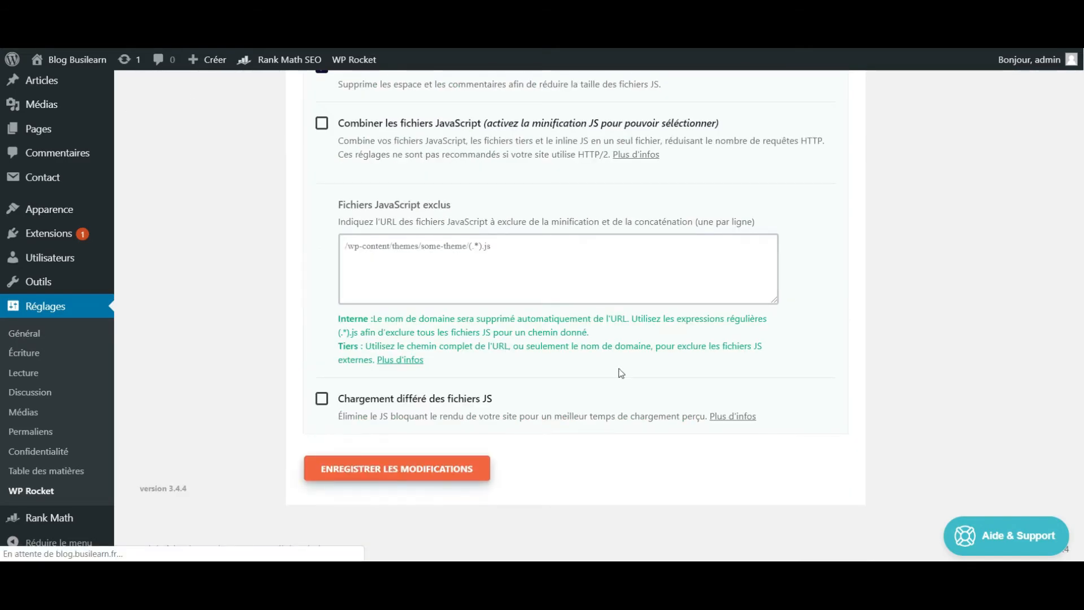
scroll(868, 219, down, 3)
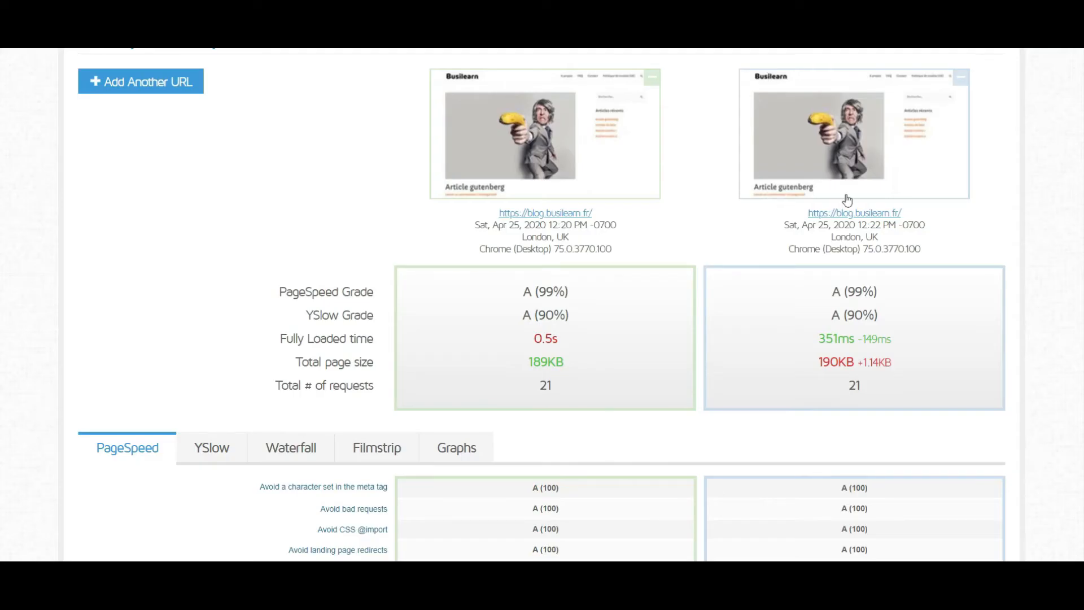
scroll(845, 198, up, 2)
click(188, 187)
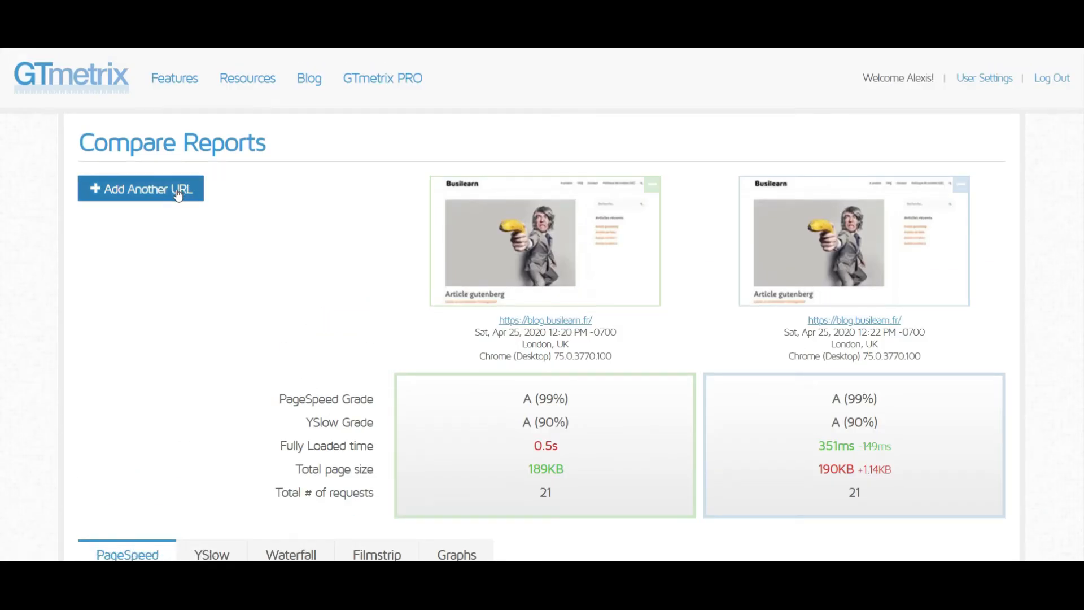
click(895, 129)
text(https://blog.busilearn.fr/)
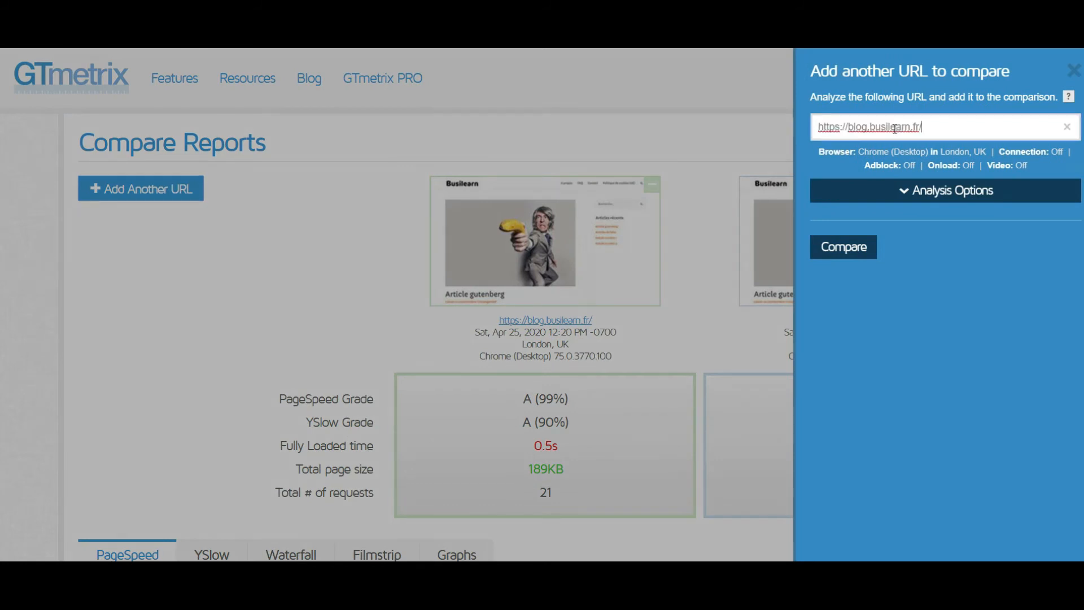
click(845, 248)
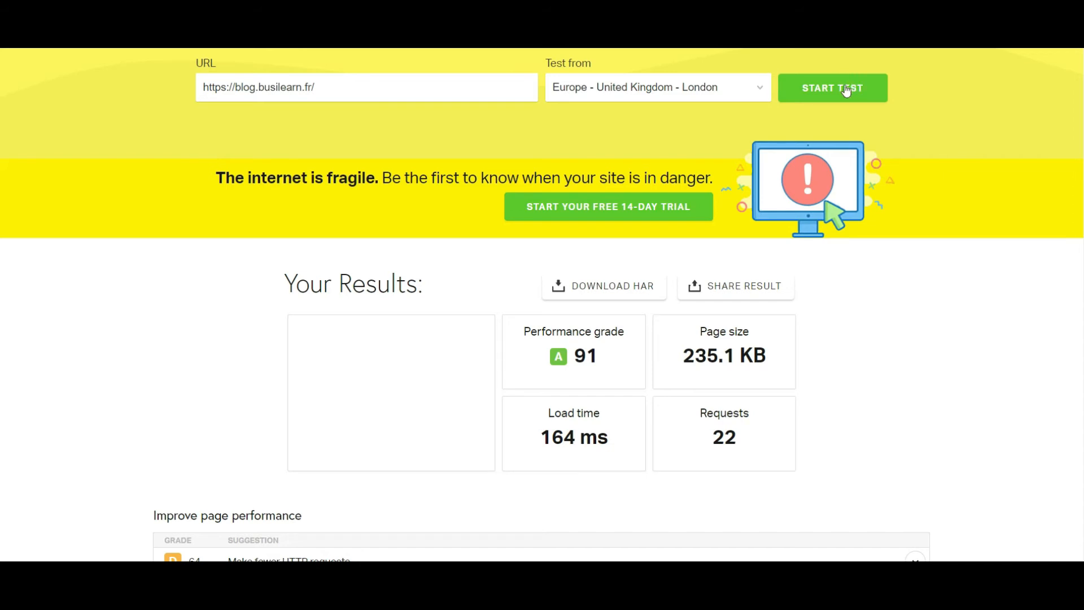
click(846, 92)
scroll(907, 220, down, 1)
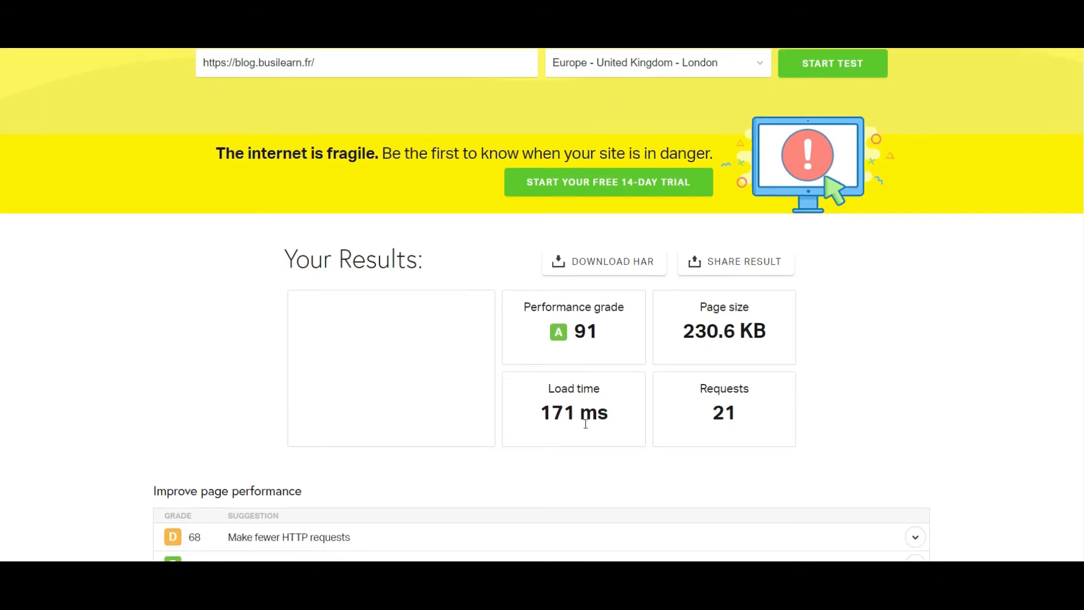
scroll(585, 423, down, 1)
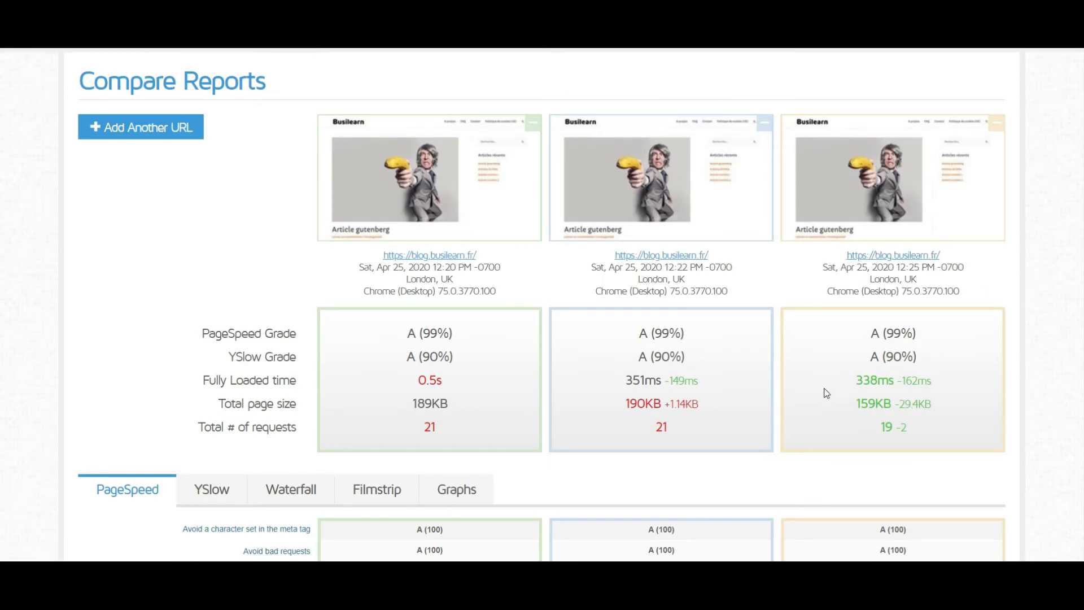
- Back in WP Rocket's file optimization settings, enable combining Google Fonts, activate combining CSS files and save the changes
scroll(827, 394, up, 1)
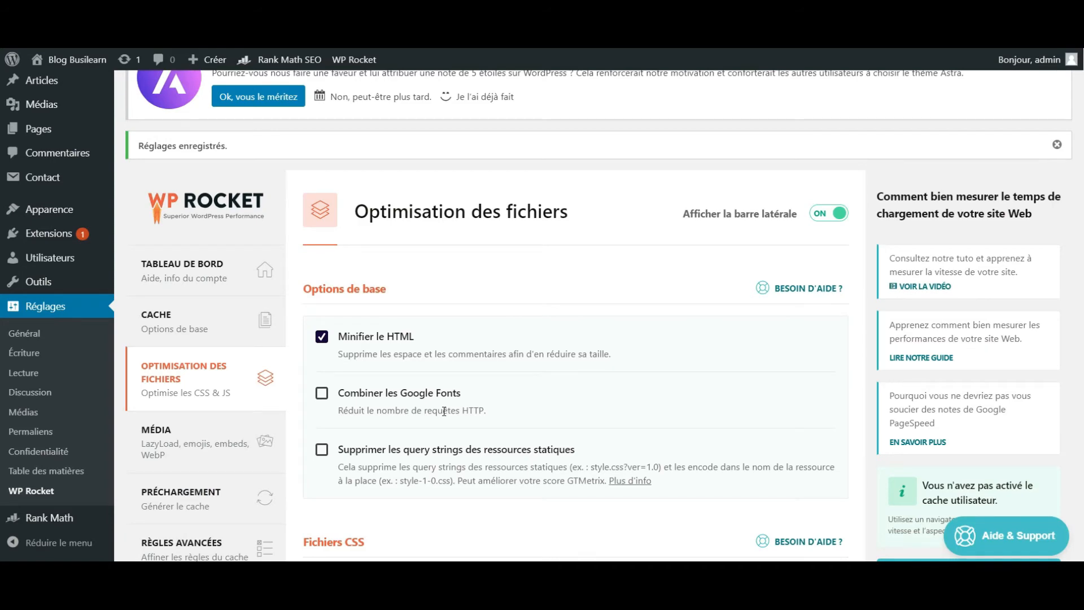
click(323, 399)
scroll(474, 390, down, 3)
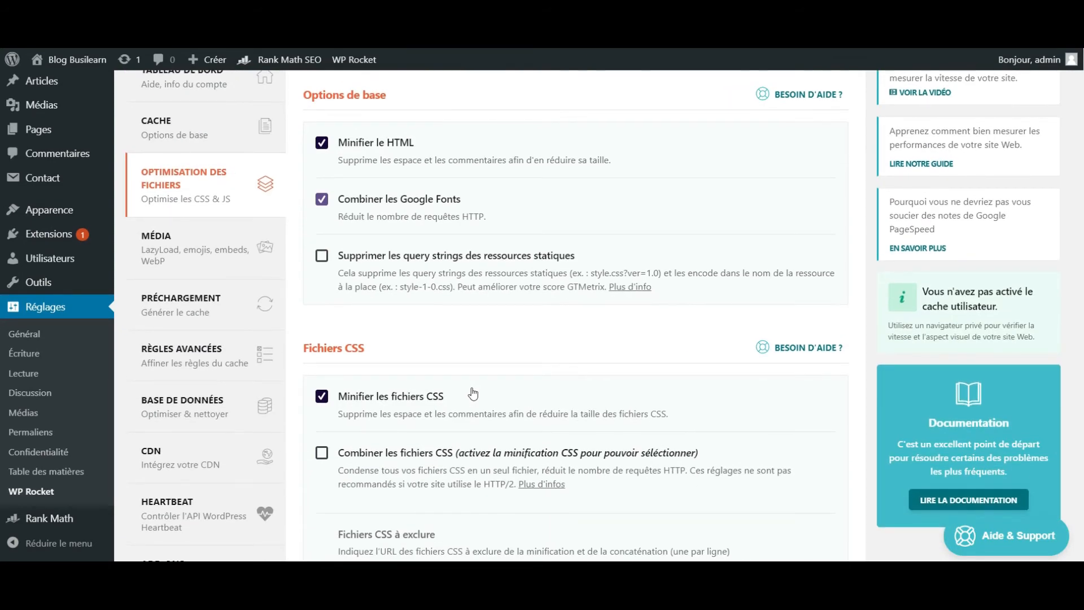
scroll(473, 394, down, 3)
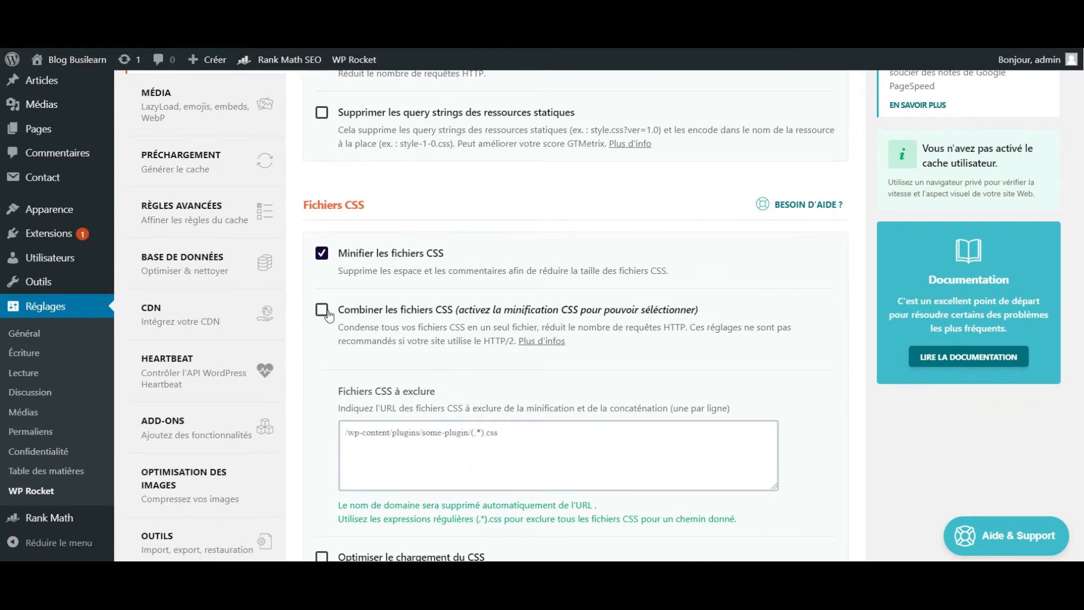
click(322, 309)
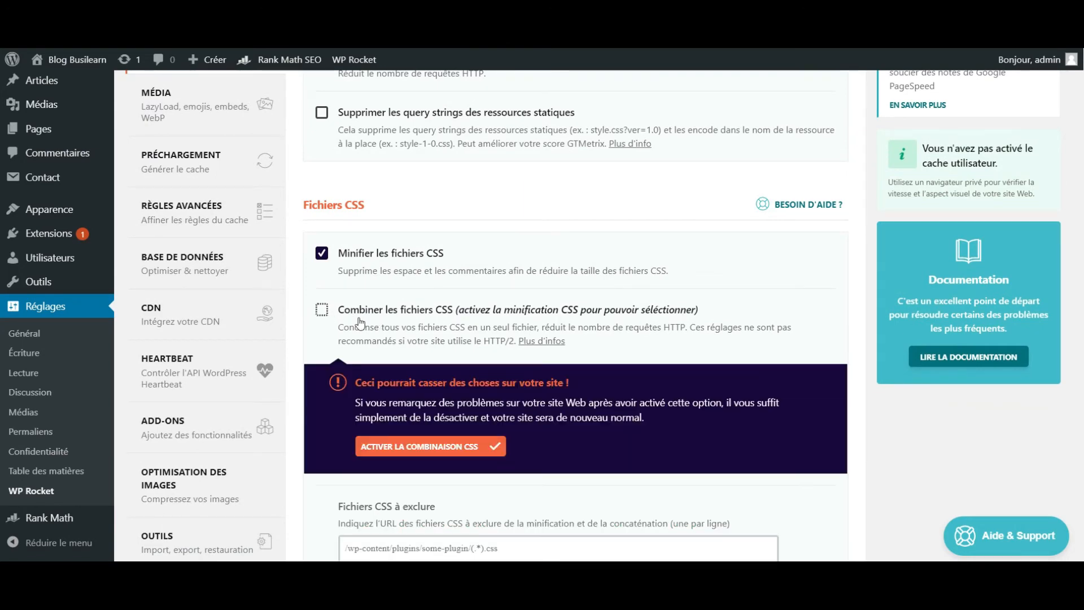
click(444, 452)
scroll(445, 455, down, 5)
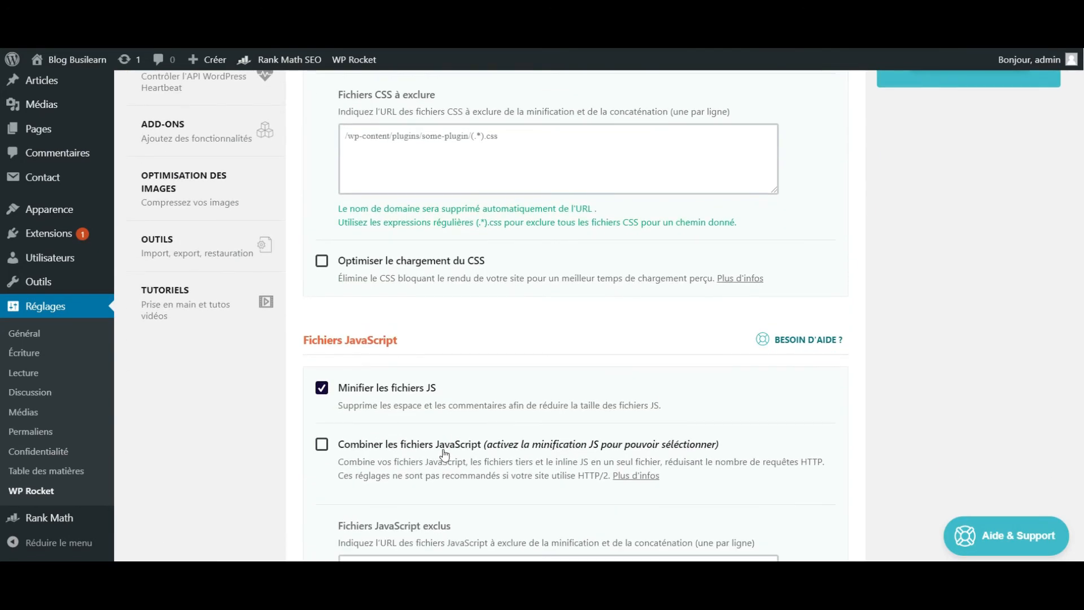
scroll(445, 455, down, 5)
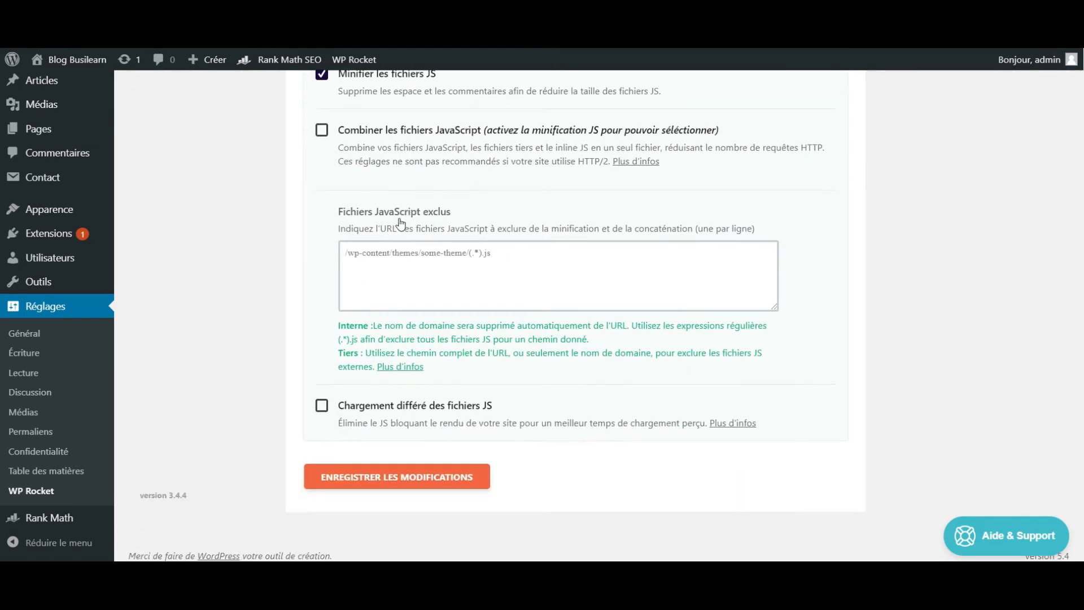
click(401, 480)
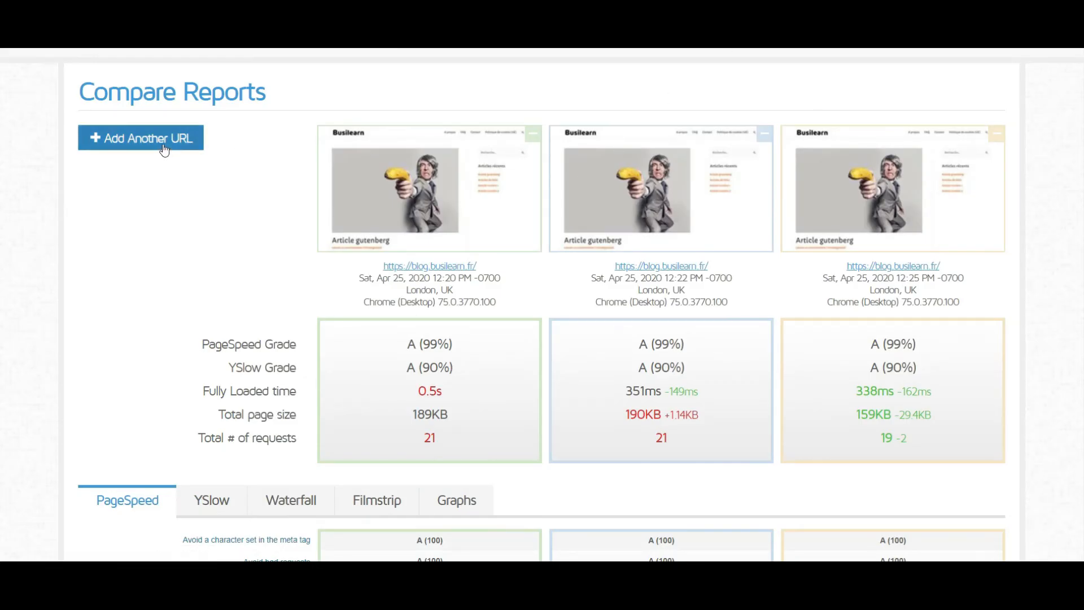
click(164, 148)
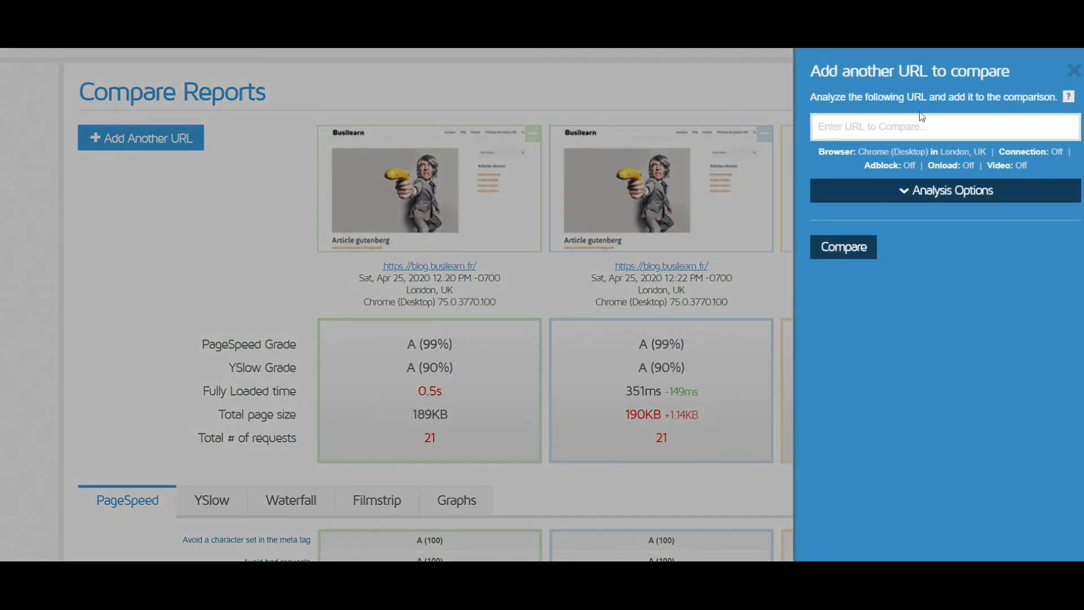
click(913, 120)
text(https://blog.busilearn.fr/)
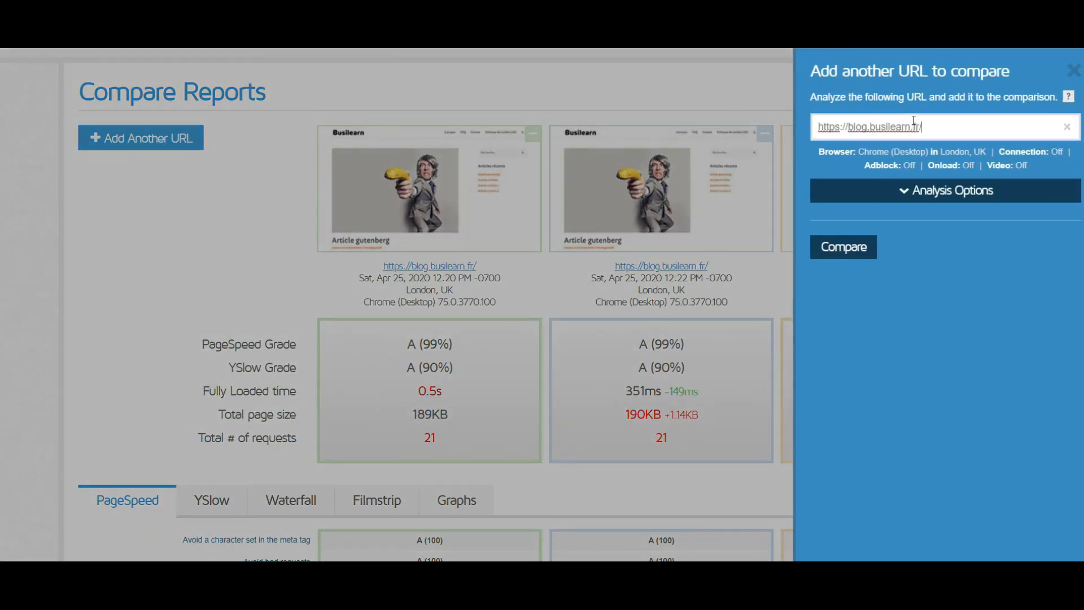
click(843, 248)
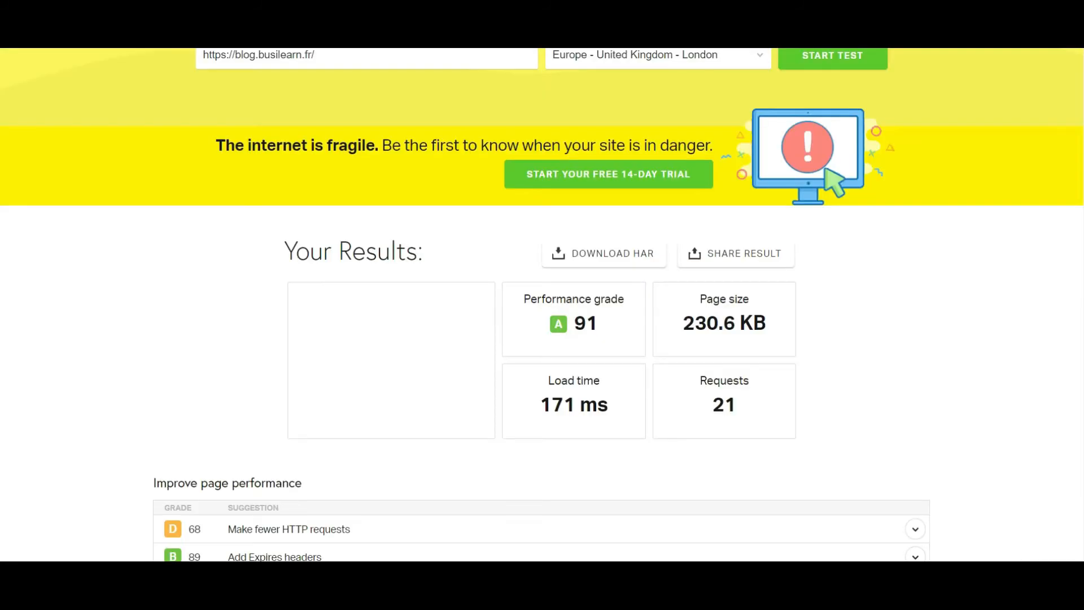
- In Pingdom, repeat the London speed test for the blog and review its grade, load time, requests and improvement suggestions
scroll(767, 160, up, 2)
scroll(767, 160, down, 1)
scroll(768, 159, up, 1)
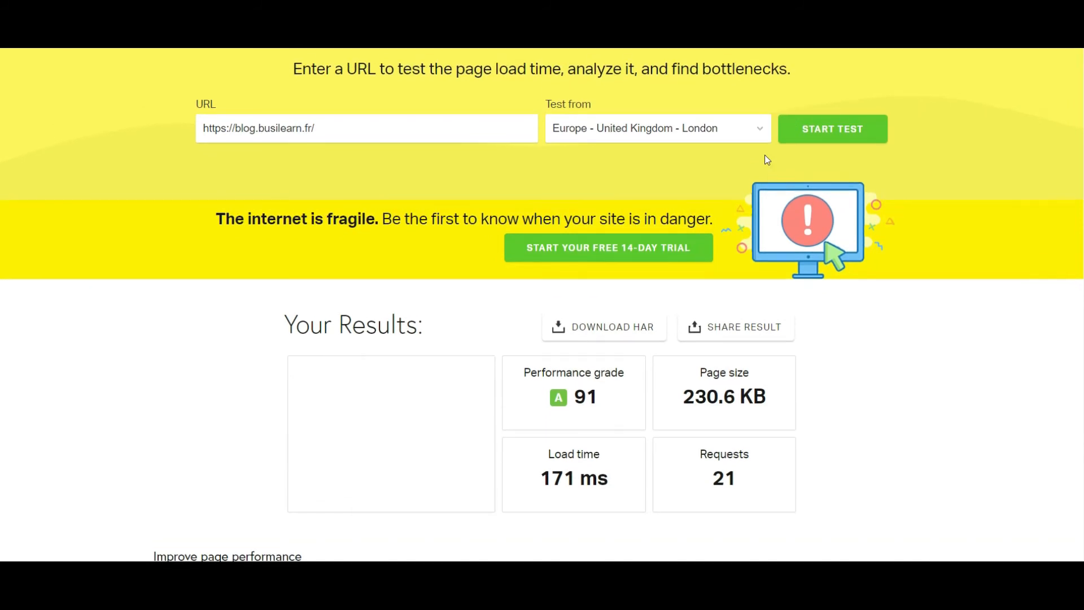
click(834, 128)
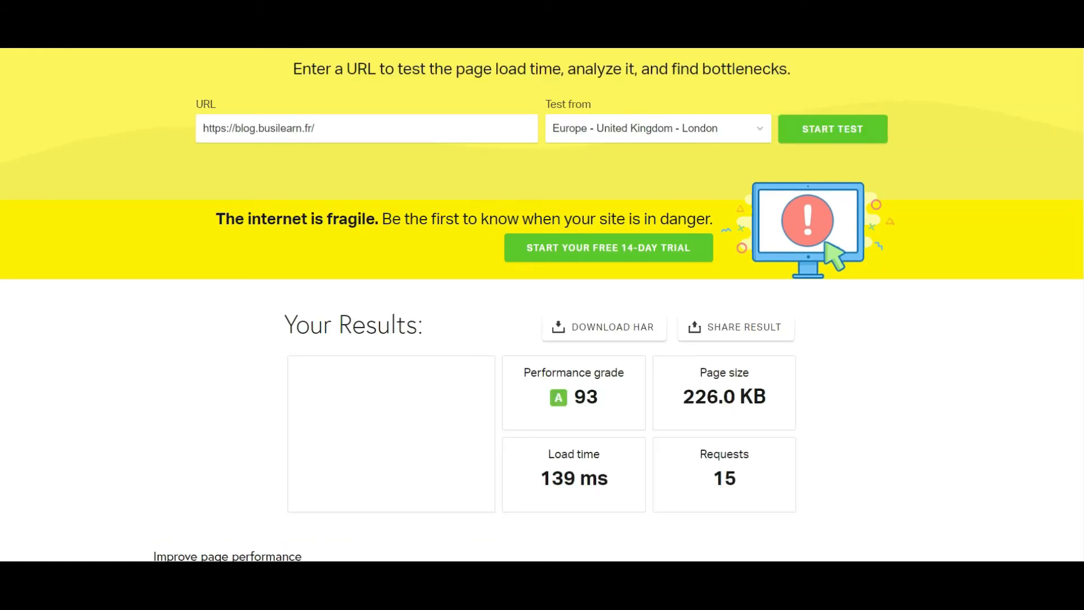
scroll(933, 275, down, 1)
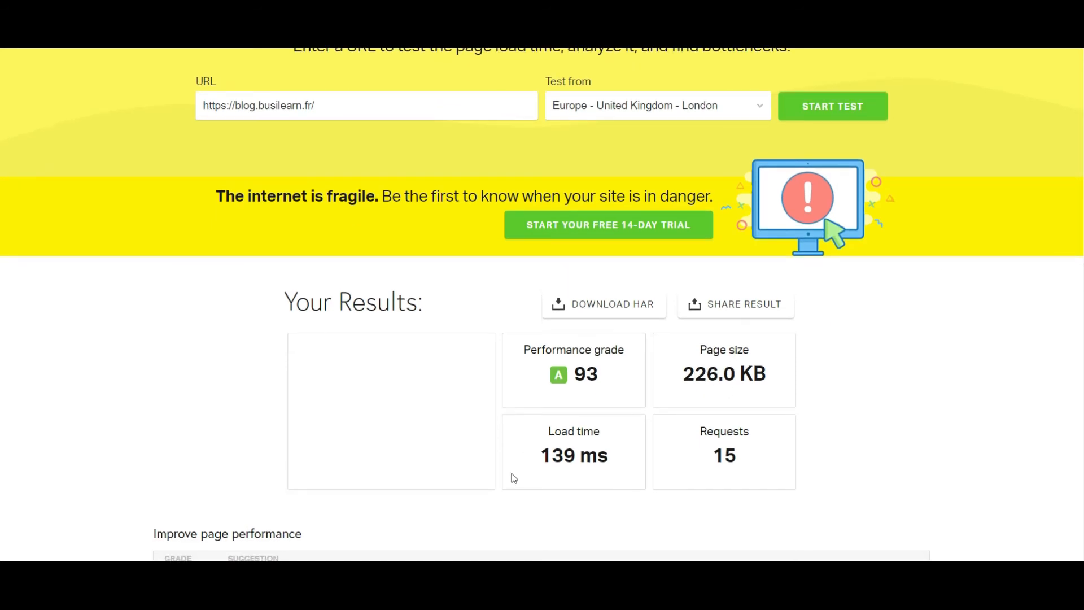
scroll(617, 463, down, 1)
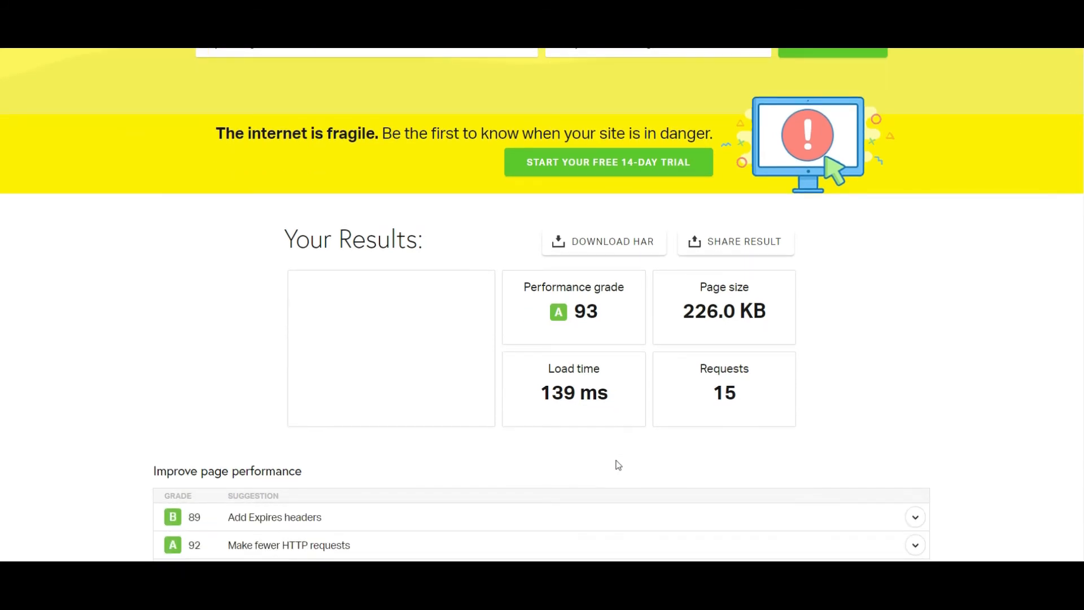
scroll(619, 465, down, 1)
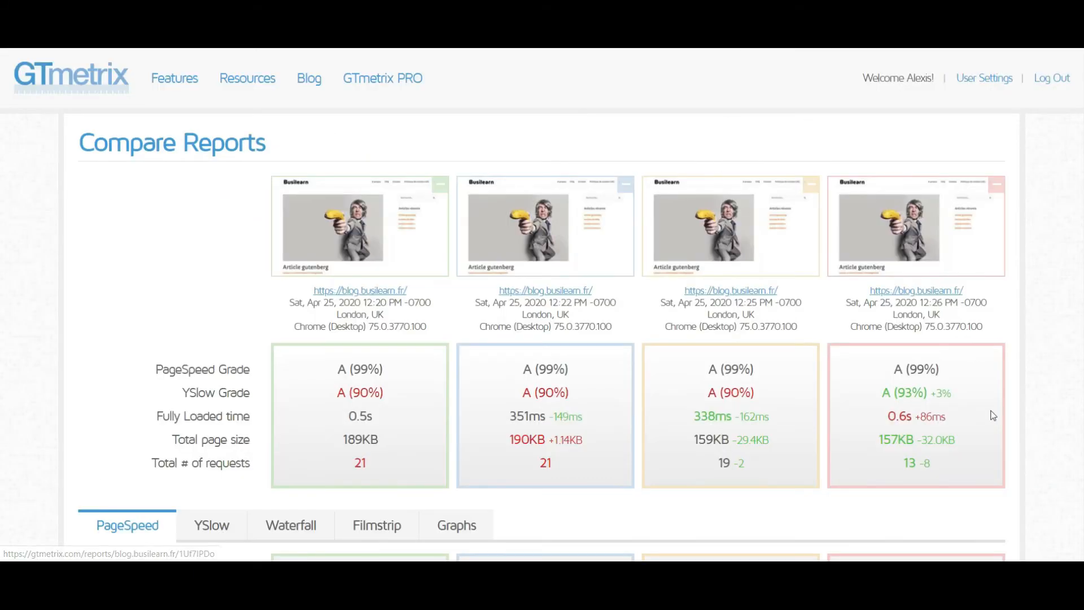
- Compare the grades, loading times, page sizes and request counts of the four GTmetrix reports
scroll(993, 415, down, 1)
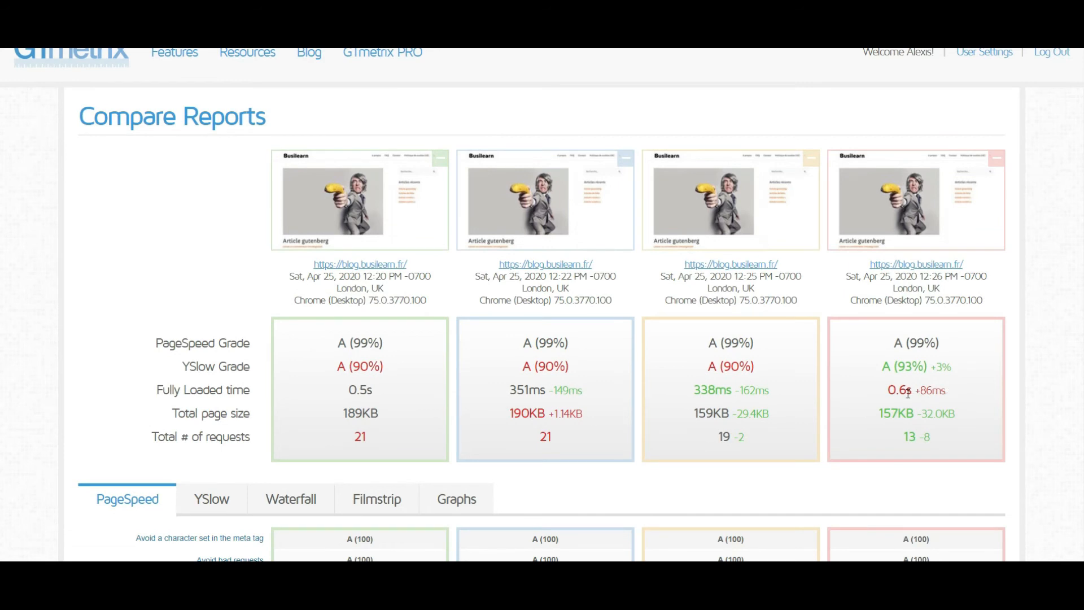
scroll(907, 392, down, 1)
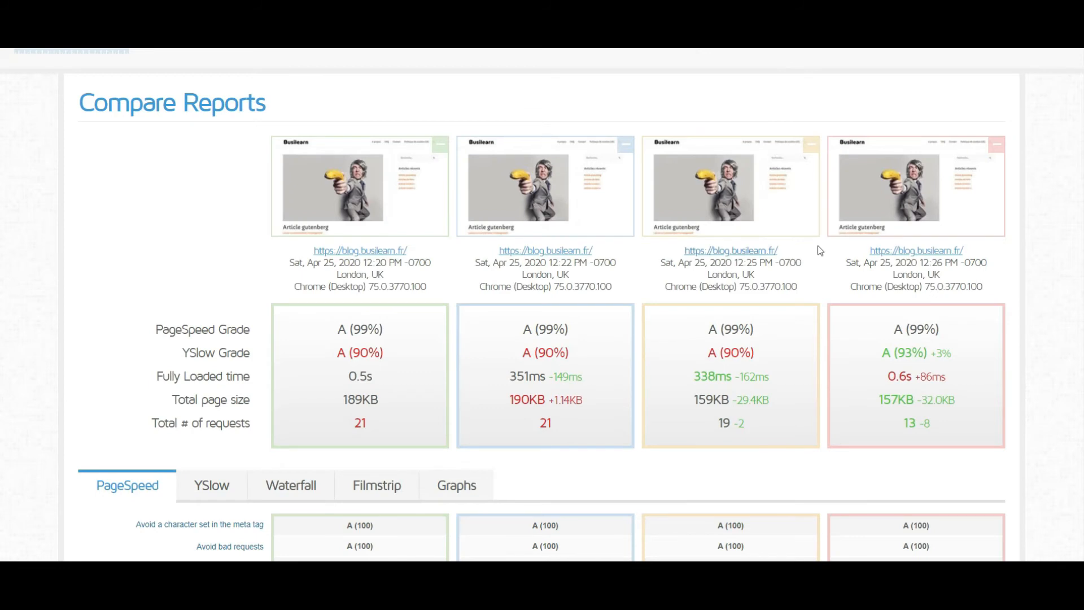
scroll(815, 252, down, 1)
scroll(818, 256, up, 1)
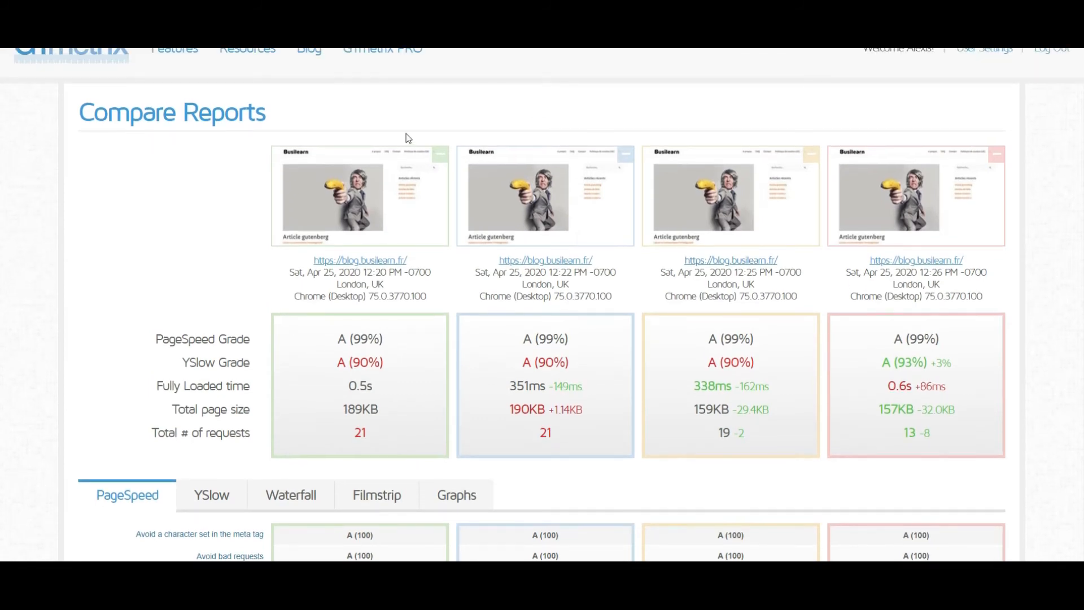
click(439, 154)
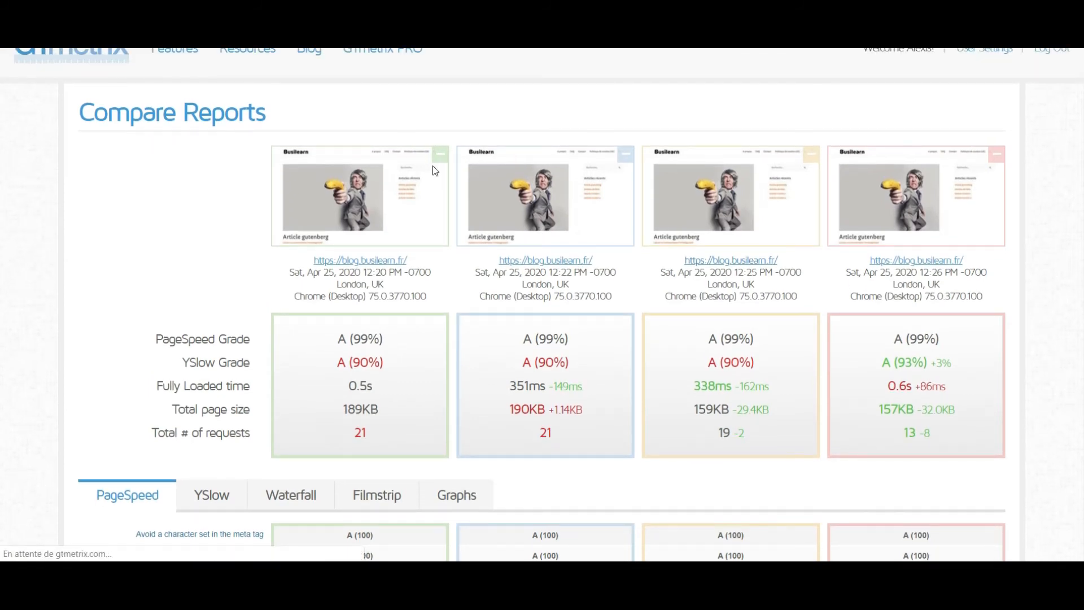
scroll(764, 405, down, 6)
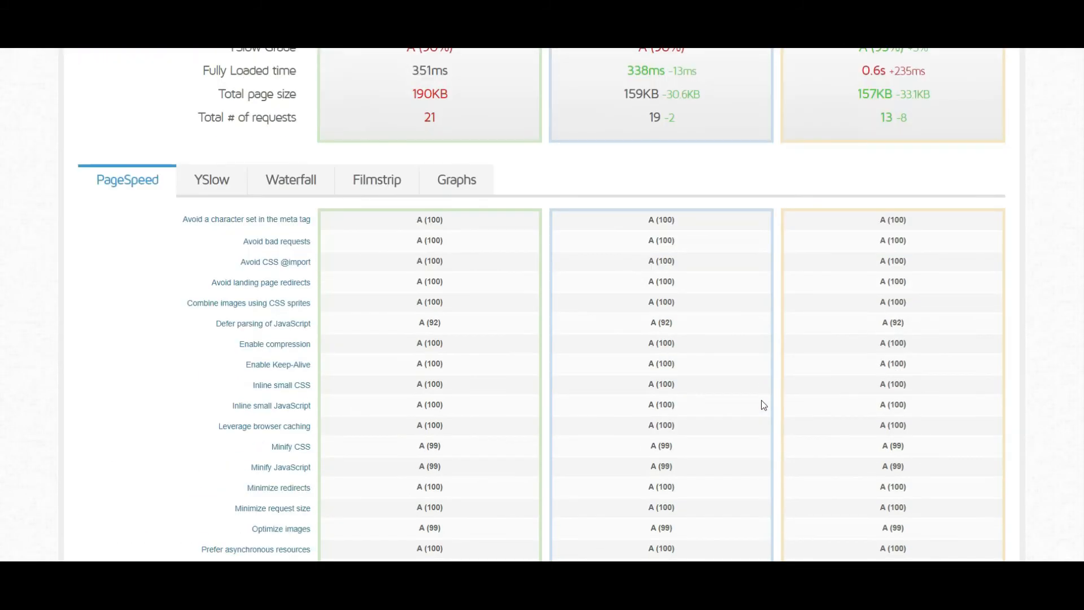
scroll(761, 399, up, 6)
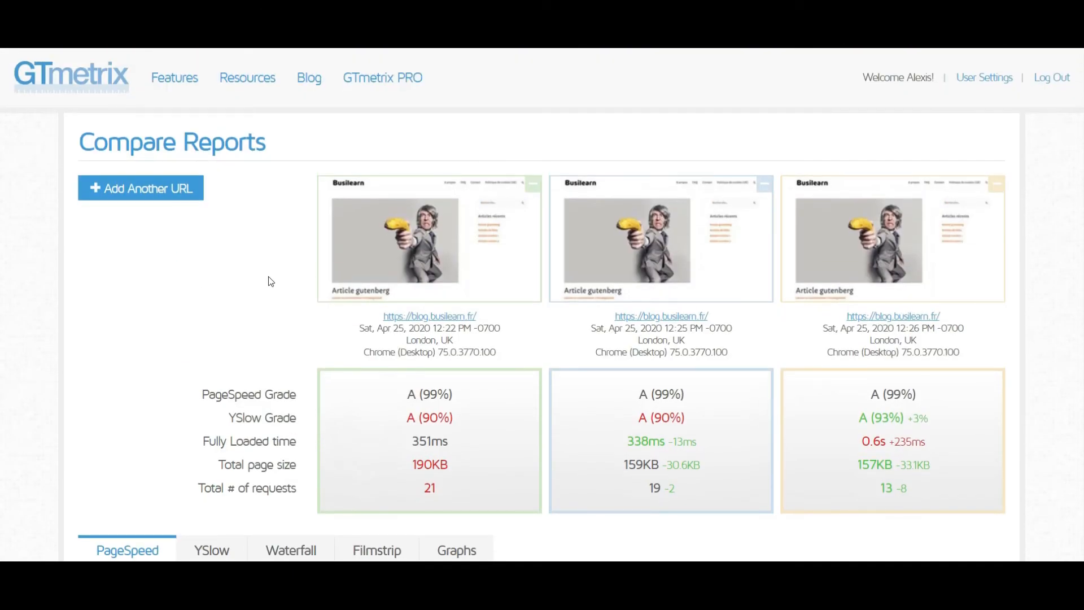
click(171, 190)
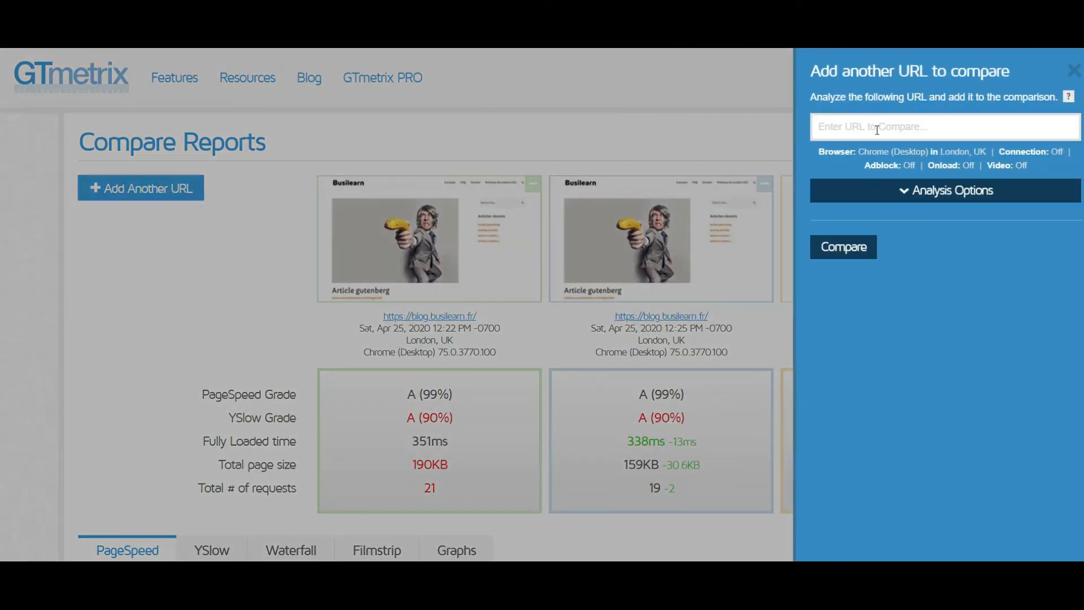
click(877, 128)
text(https://blog.busilearn.fr/)
key(Return)
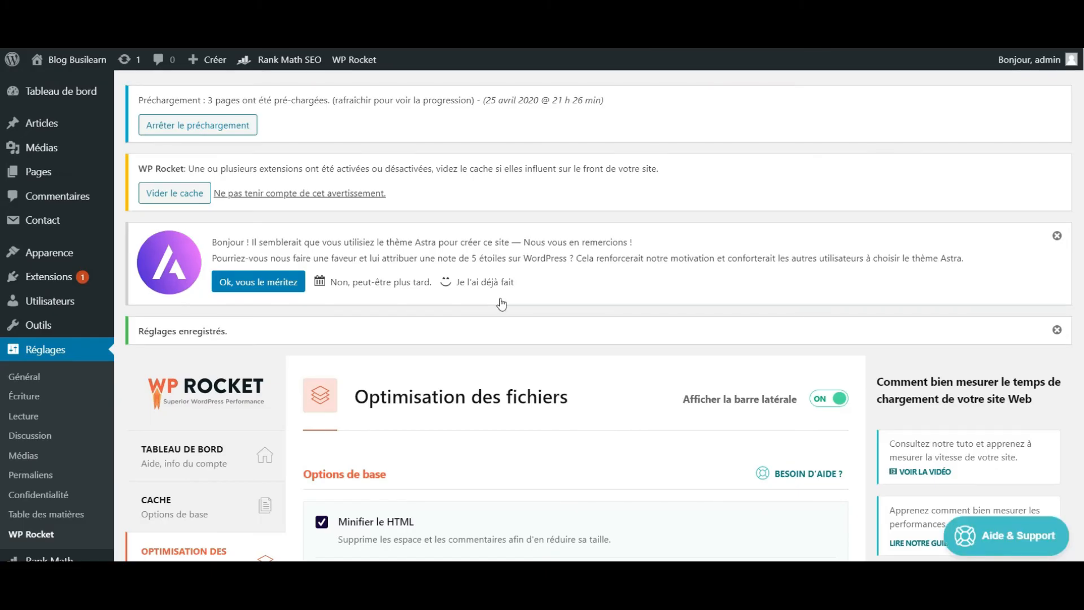
- Review WP Rocket's CSS file options during the analysis and compare the updated GTmetrix reports' grades, load times, sizes and requests
scroll(501, 304, down, 15)
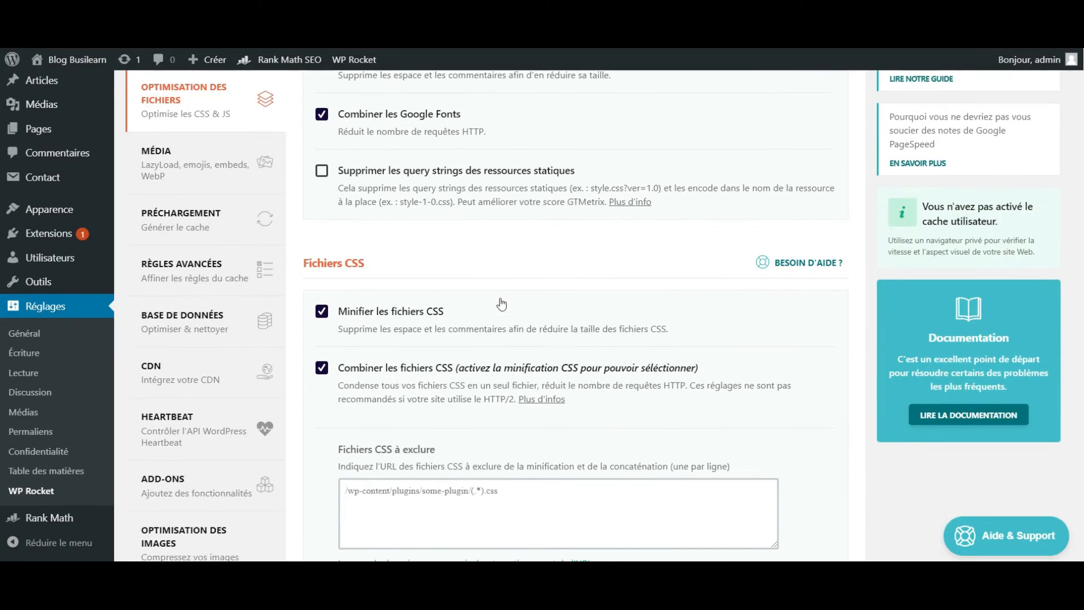
scroll(502, 304, up, 5)
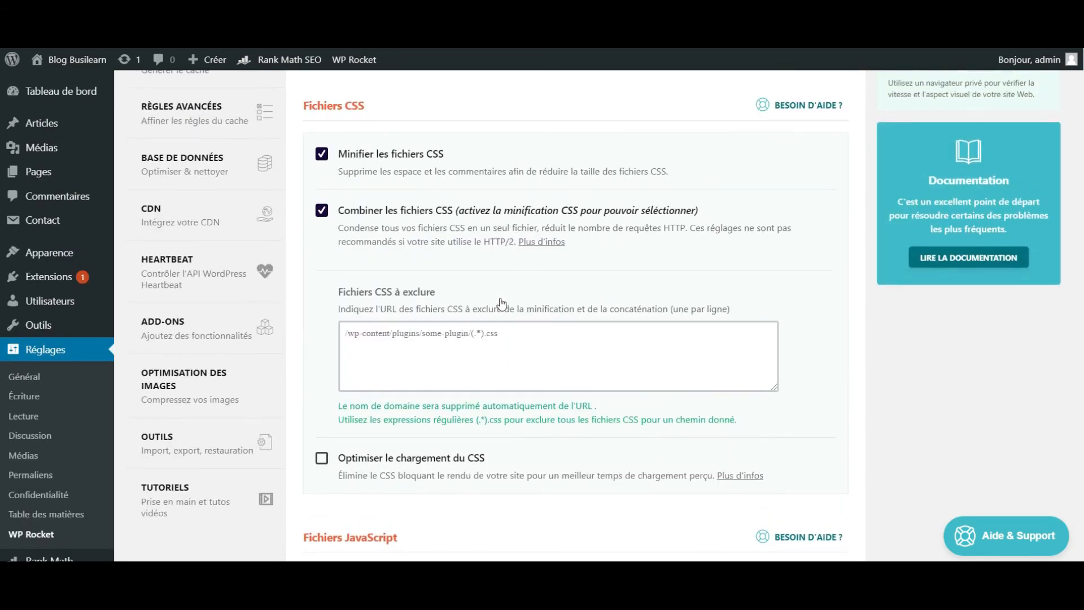
scroll(341, 216, up, 4)
scroll(340, 216, down, 8)
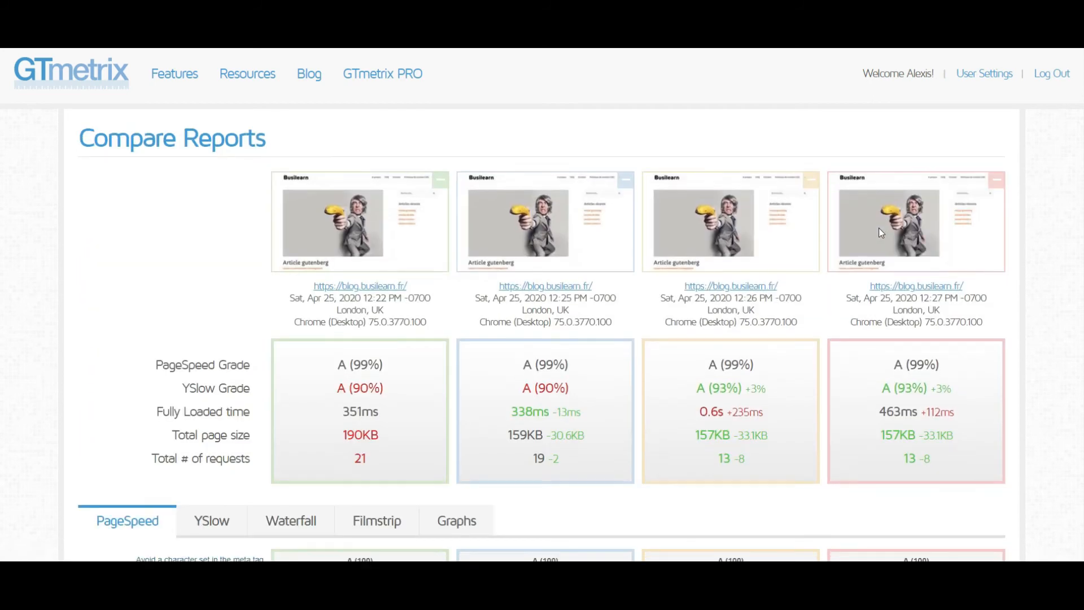
scroll(879, 228, down, 1)
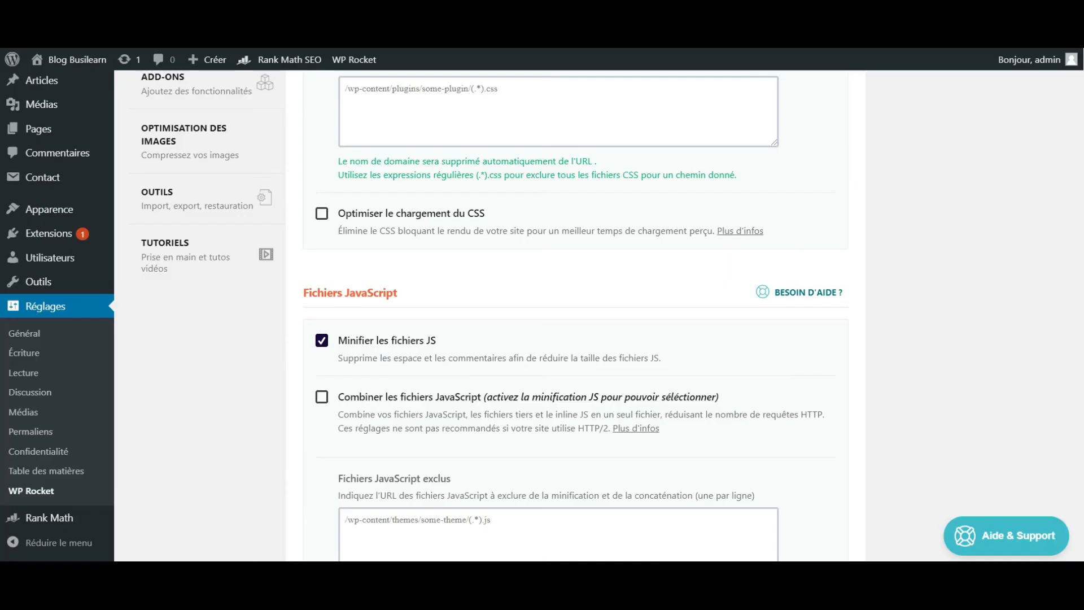
- Visit the blog's home page from WordPress and check how the Articles de folie and Article gutenberg posts display
mouse_move(71, 61)
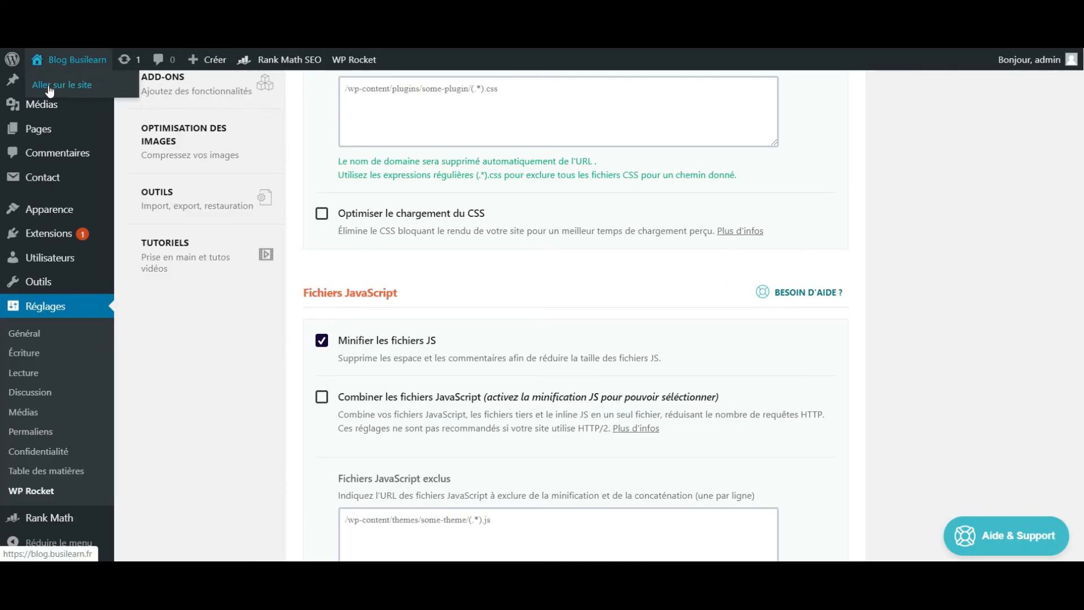
click(50, 90)
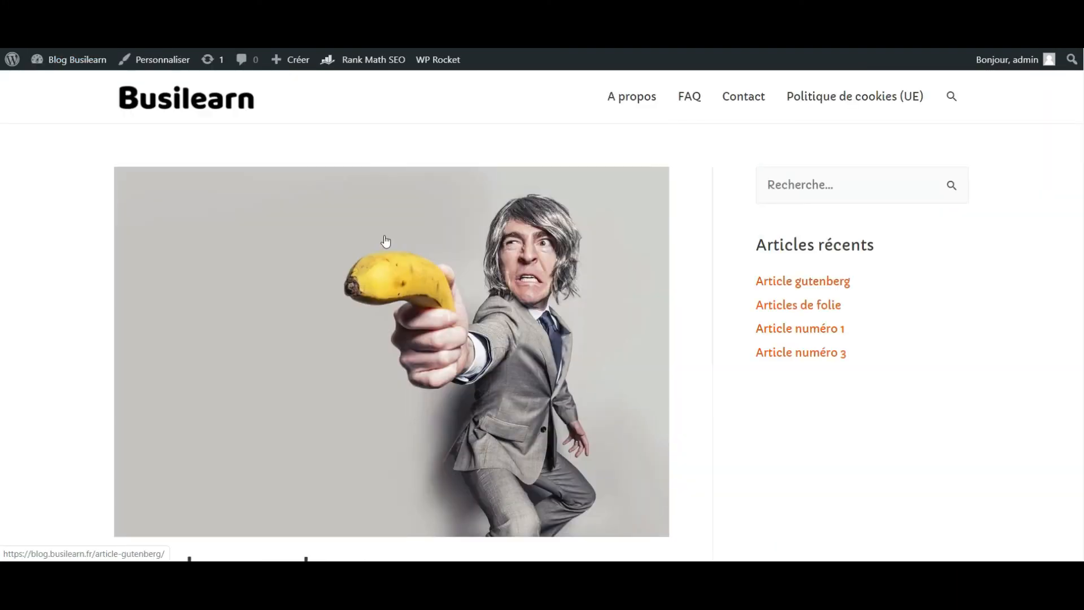
scroll(386, 242, down, 2)
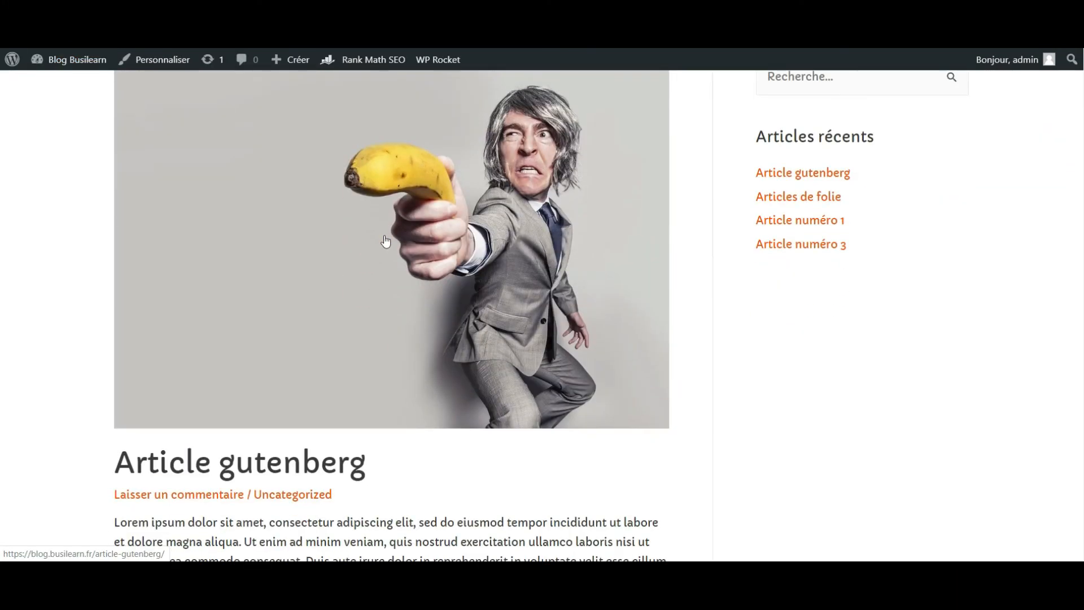
click(813, 199)
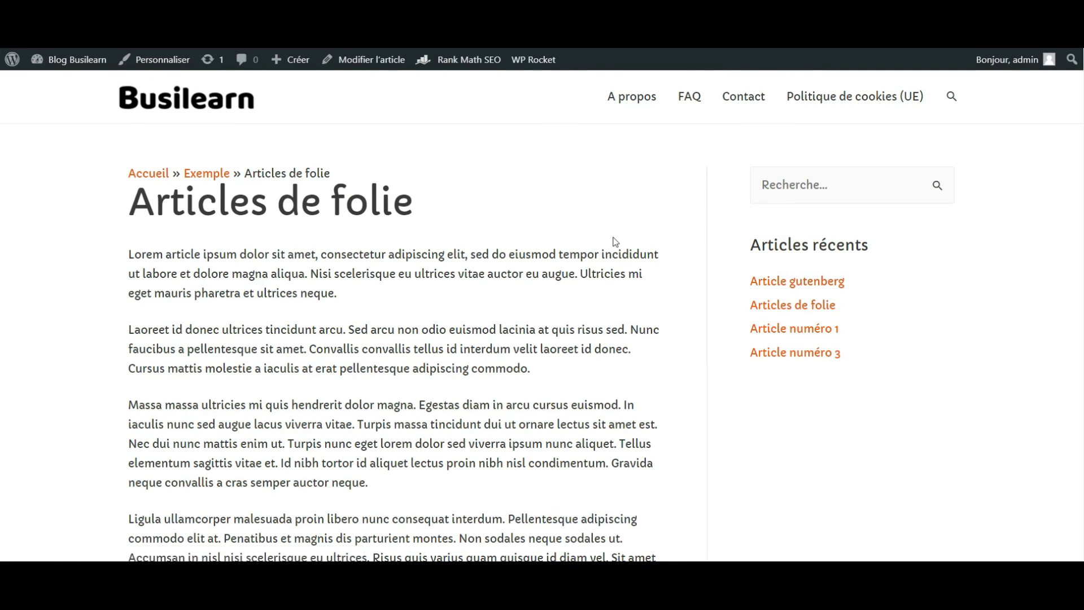
scroll(645, 233, down, 1)
click(806, 225)
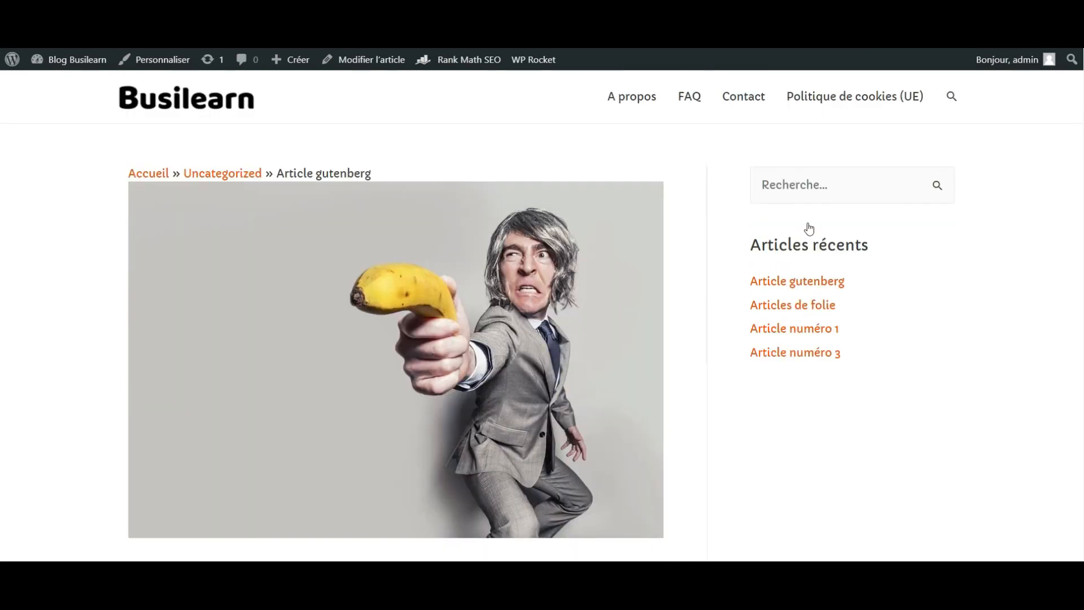
- Check the layout of the blog's Contact, FAQ and A propos pages
click(743, 97)
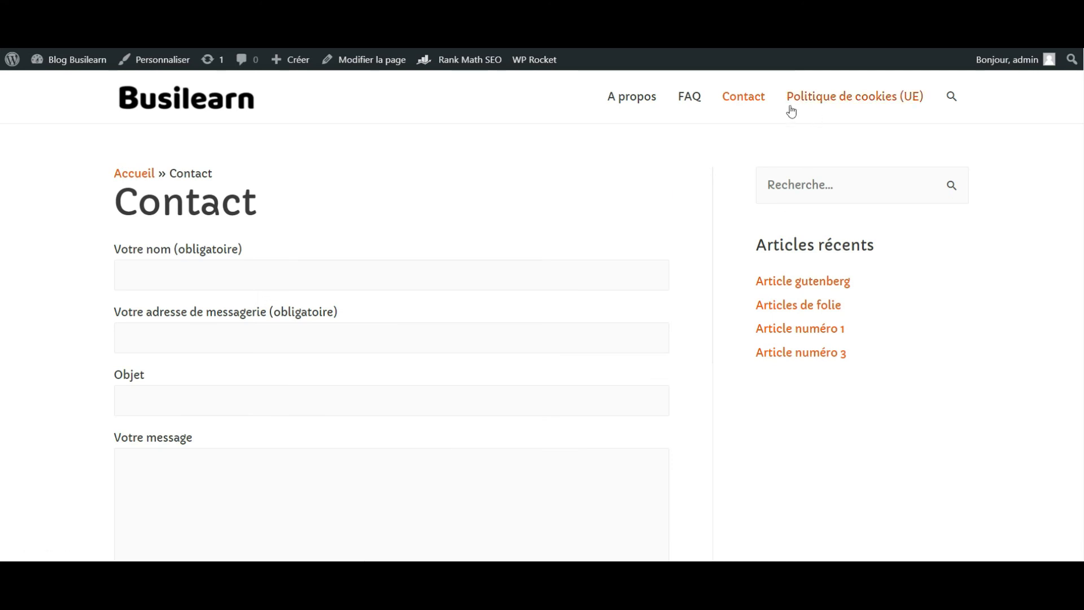
click(690, 98)
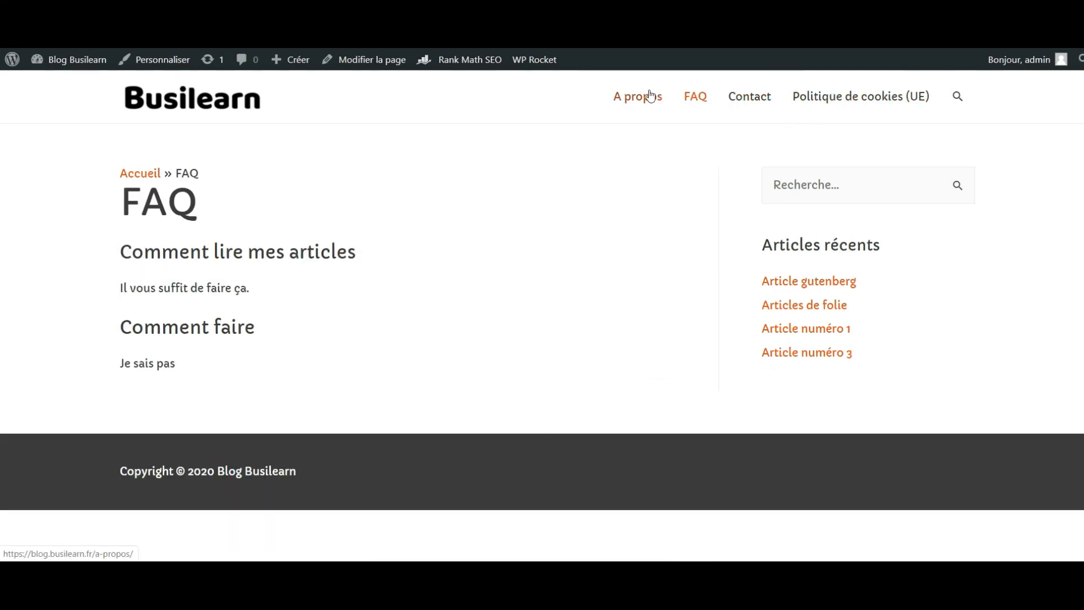
click(647, 97)
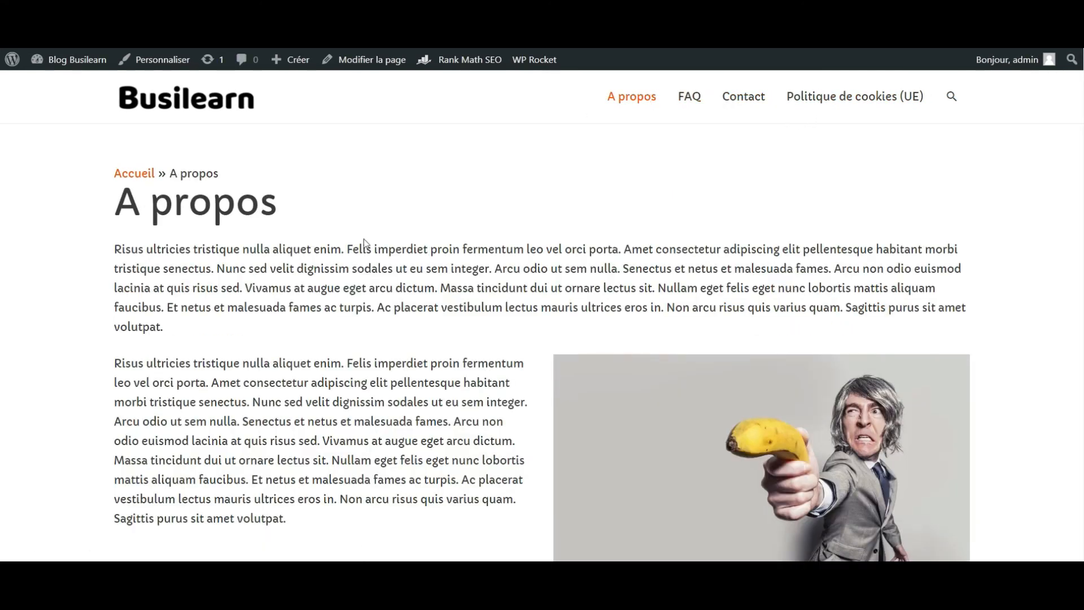
scroll(364, 239, down, 2)
scroll(364, 239, down, 7)
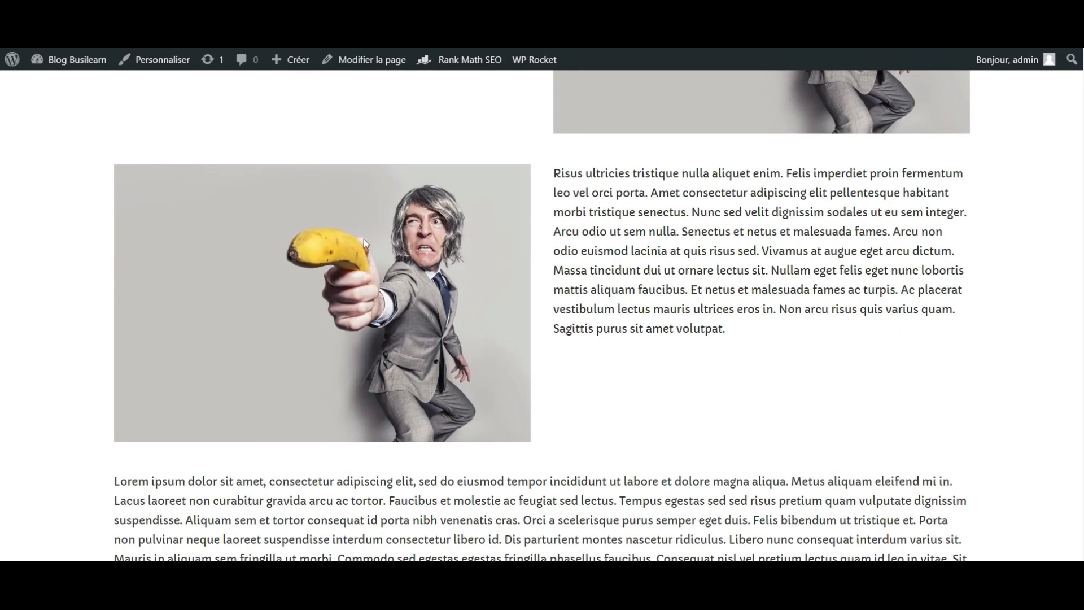
scroll(364, 239, up, 9)
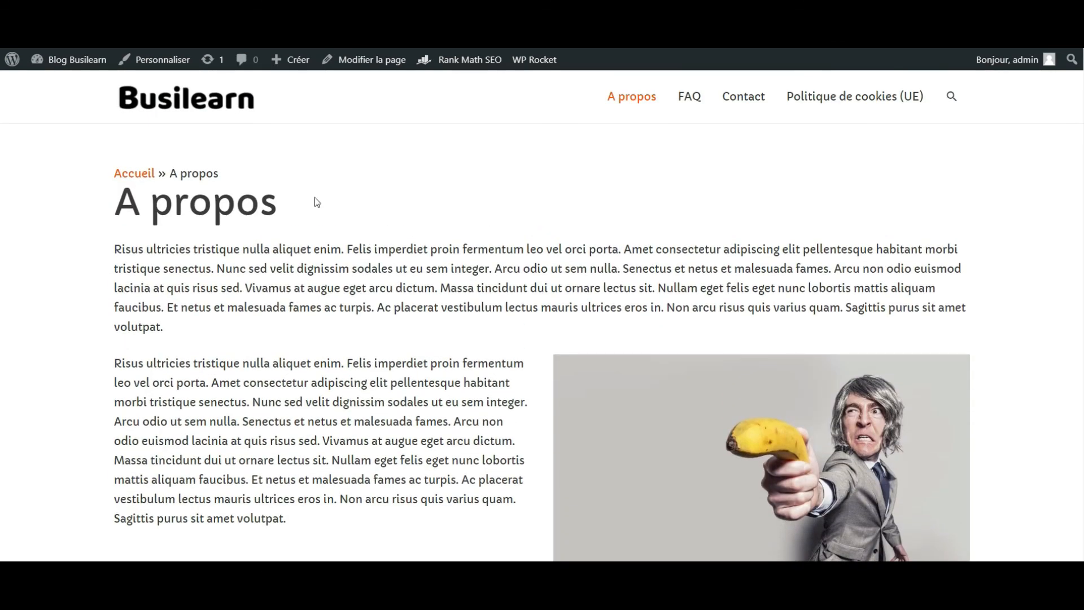
- Return to the blog's home page and check that its images and article excerpts display correctly
click(216, 112)
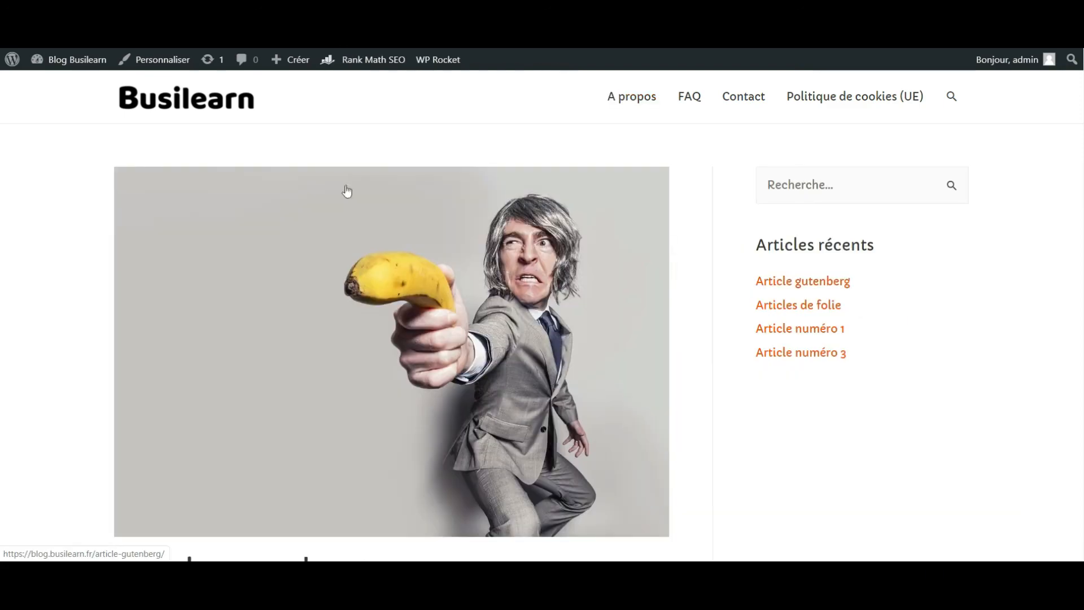
scroll(411, 259, down, 12)
scroll(411, 259, down, 8)
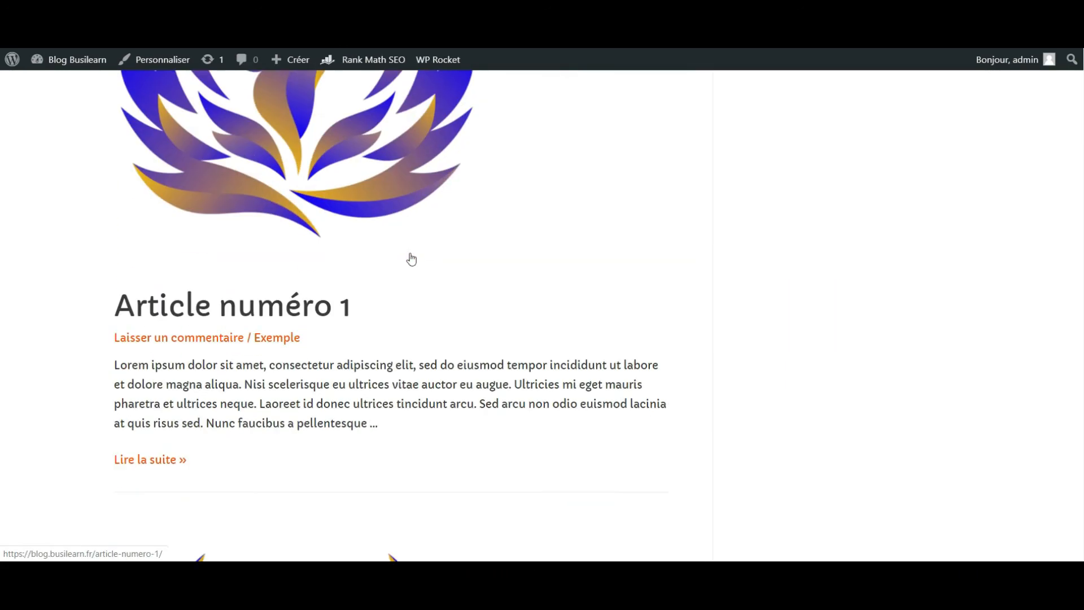
scroll(411, 259, up, 15)
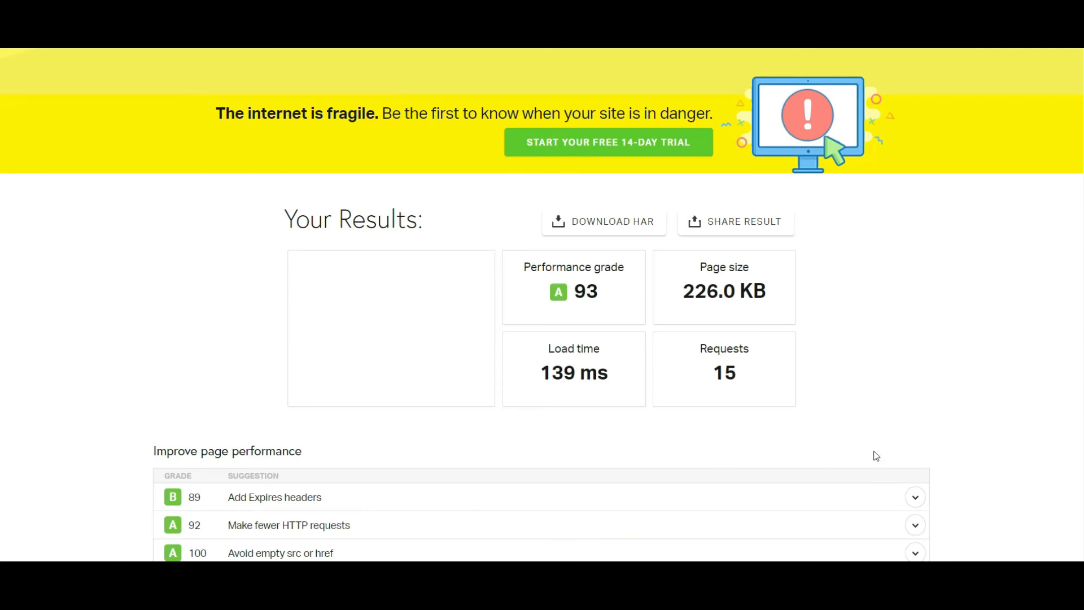
- In Pingdom, review the blog's performance grade, load time, page size, requests, improvement suggestions and content breakdown
scroll(903, 446, down, 5)
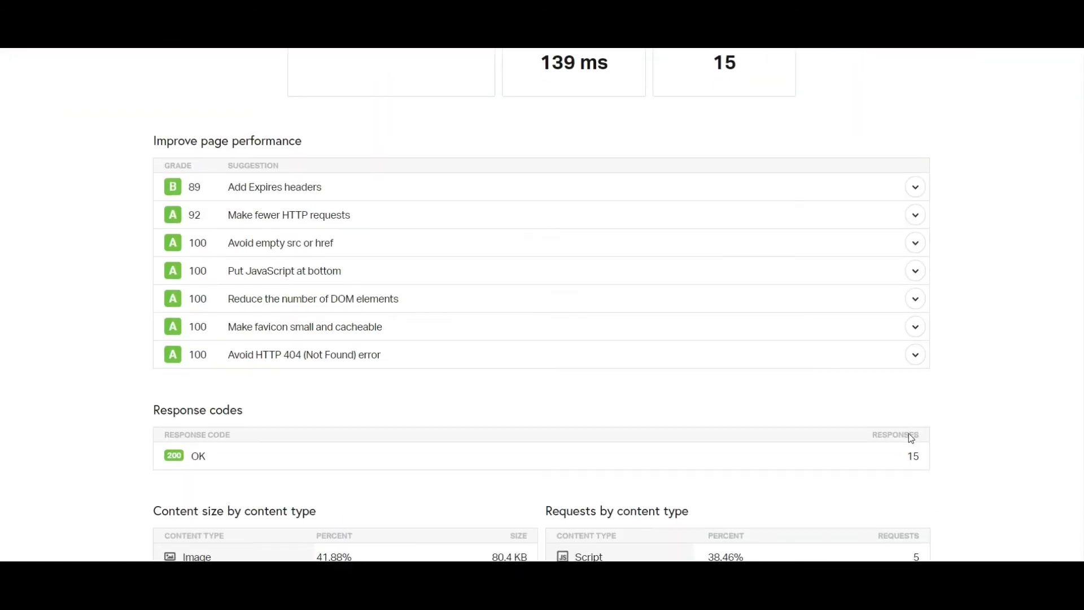
scroll(910, 438, down, 4)
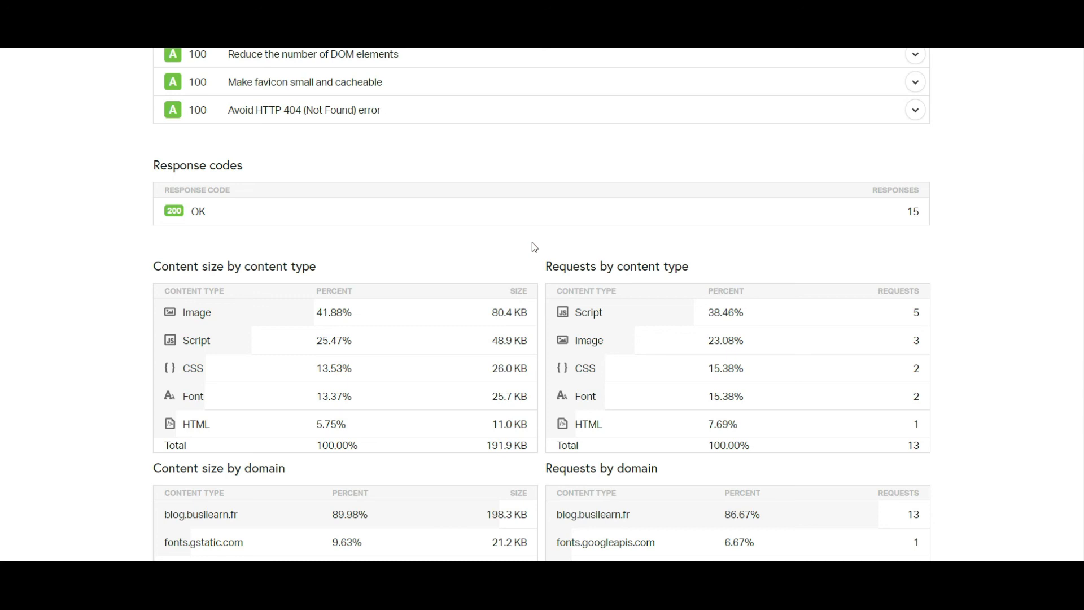
scroll(532, 248, up, 12)
scroll(532, 247, down, 2)
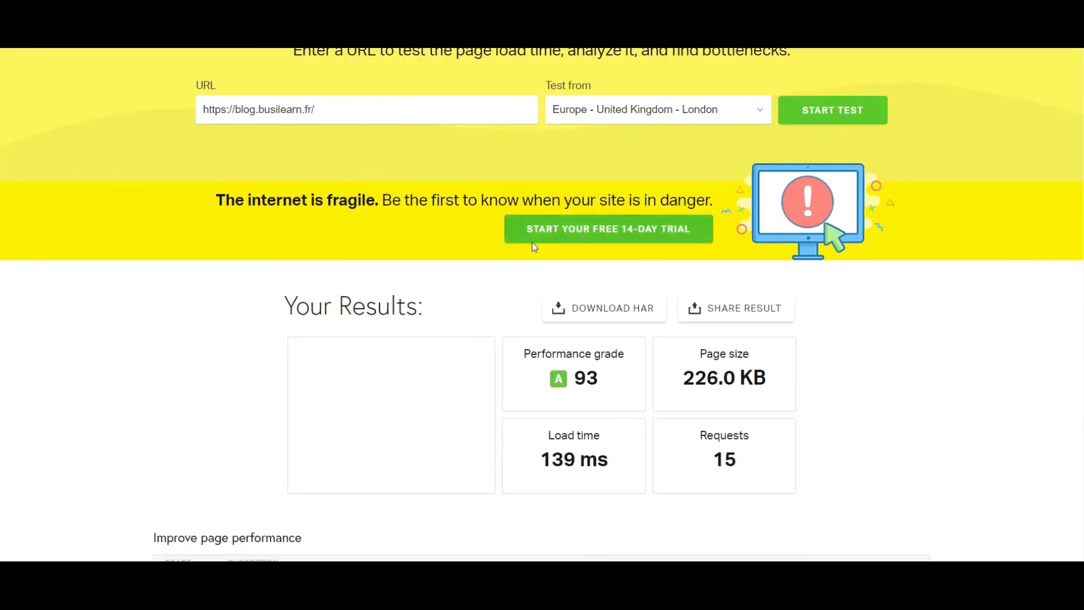
scroll(738, 376, down, 1)
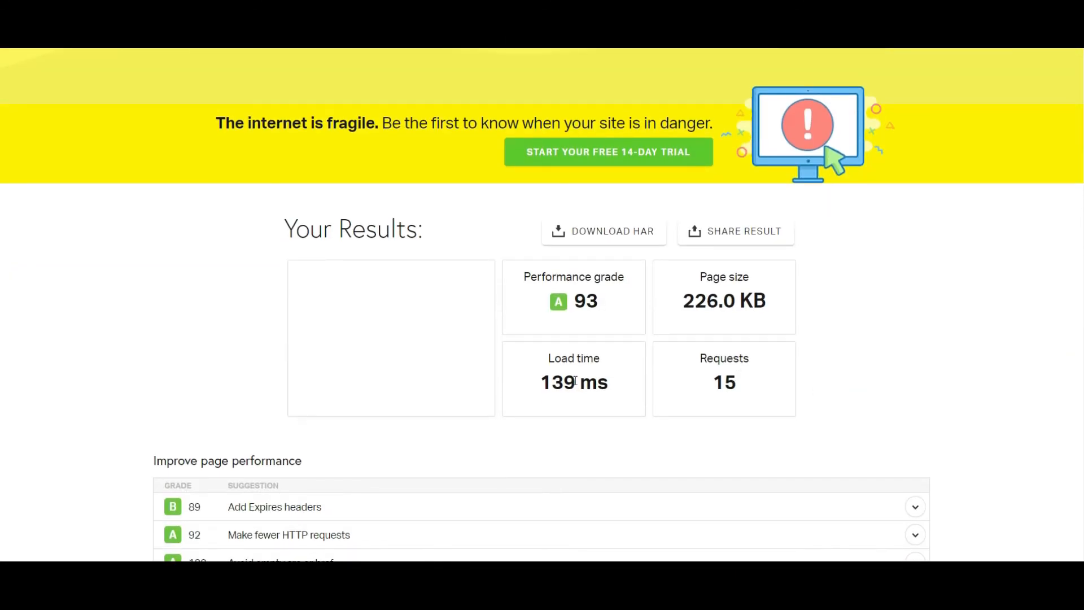
scroll(575, 380, down, 1)
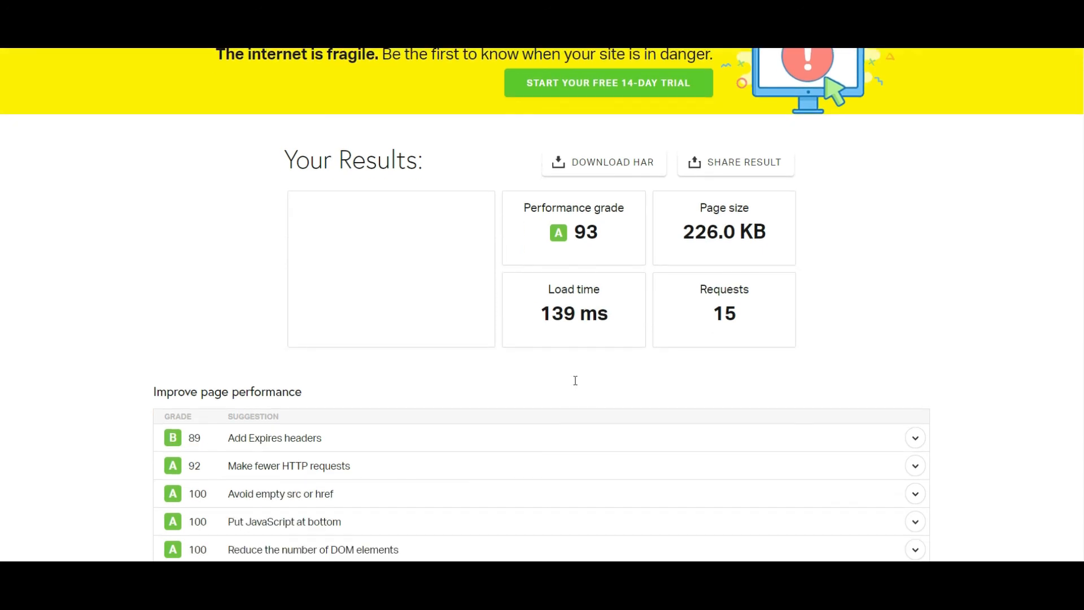
scroll(32, 336, down, 2)
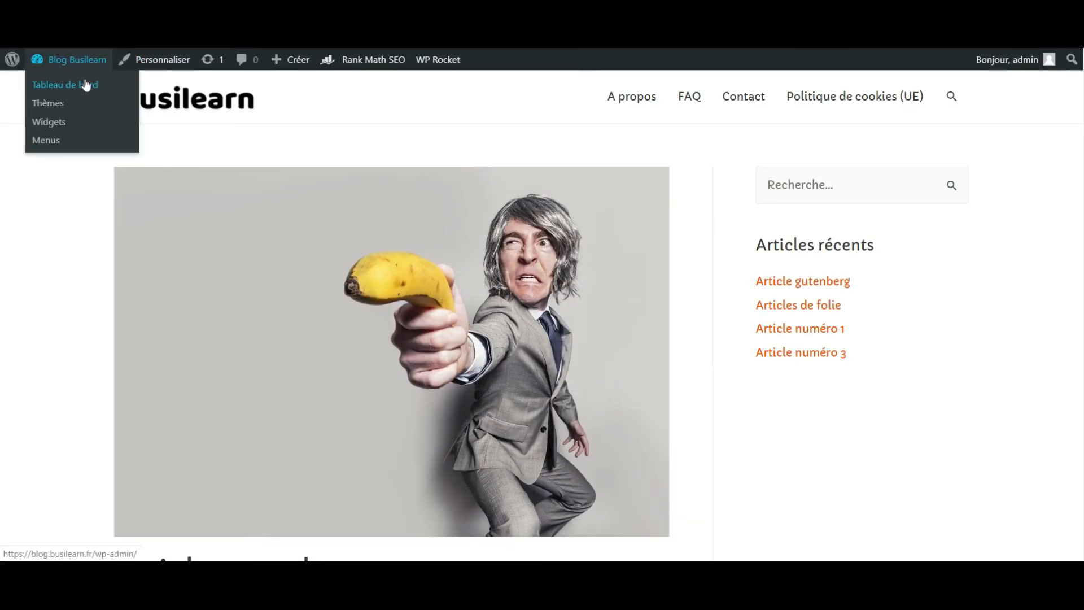
- Go back to the WordPress dashboard, open the installed plugins list and locate Image optimization service by Optimole
click(86, 84)
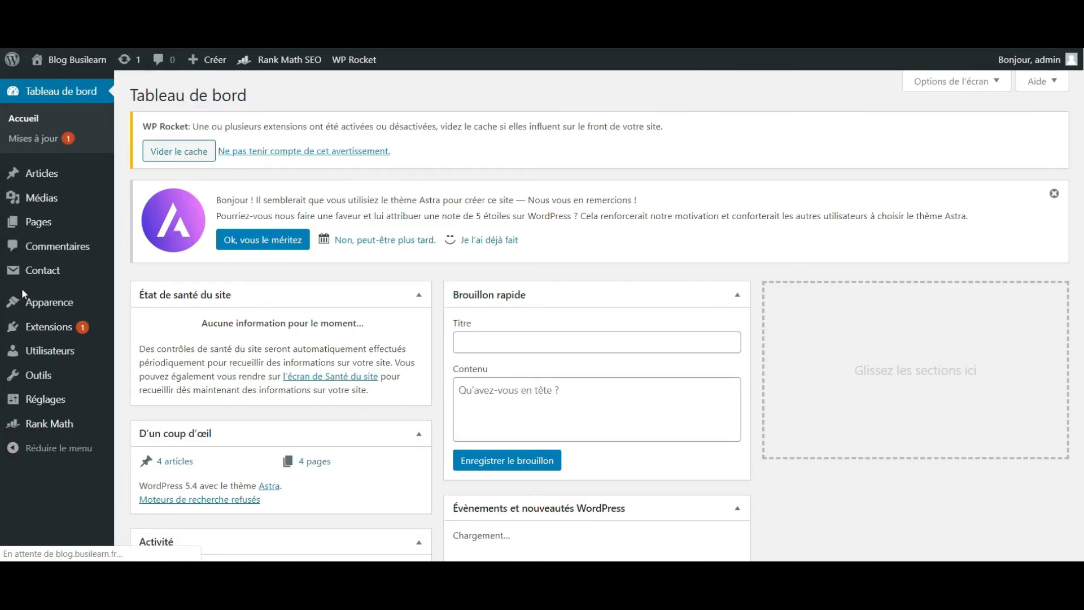
scroll(21, 288, down, 1)
mouse_move(67, 327)
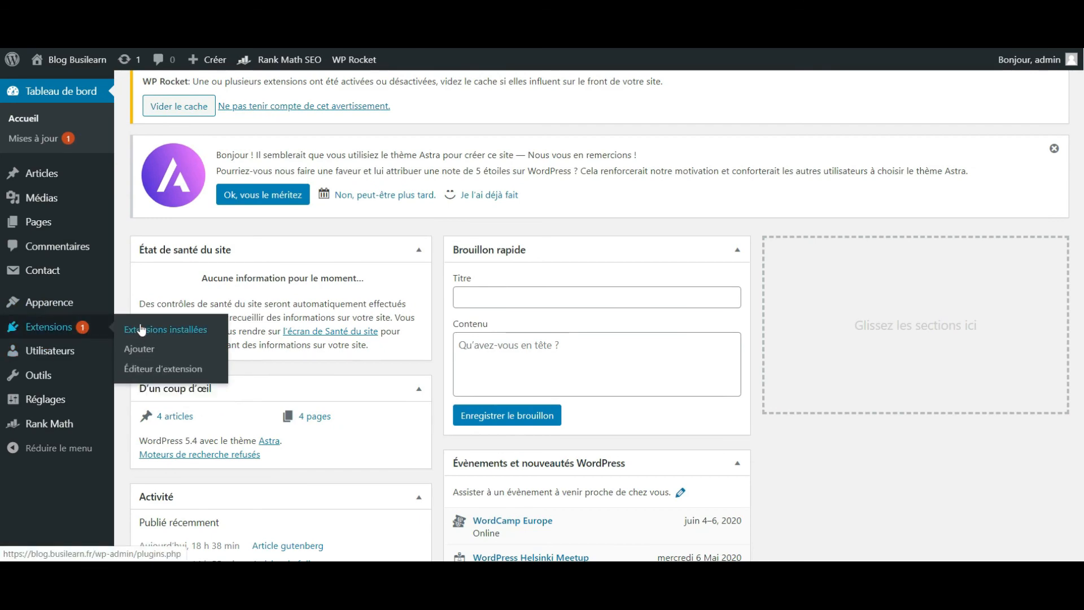
click(141, 329)
scroll(185, 244, down, 3)
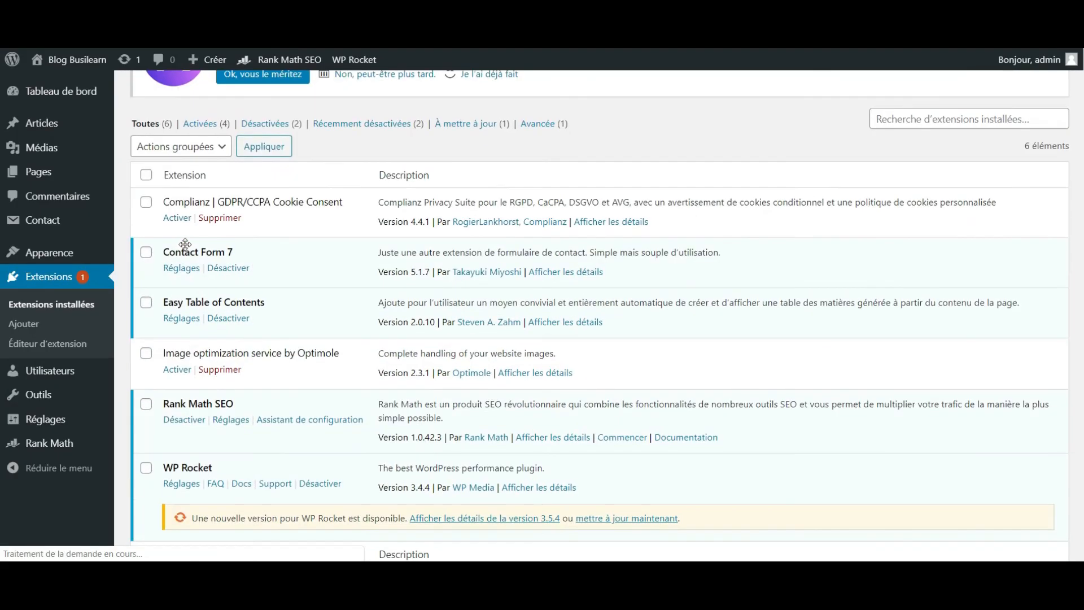
scroll(185, 244, down, 2)
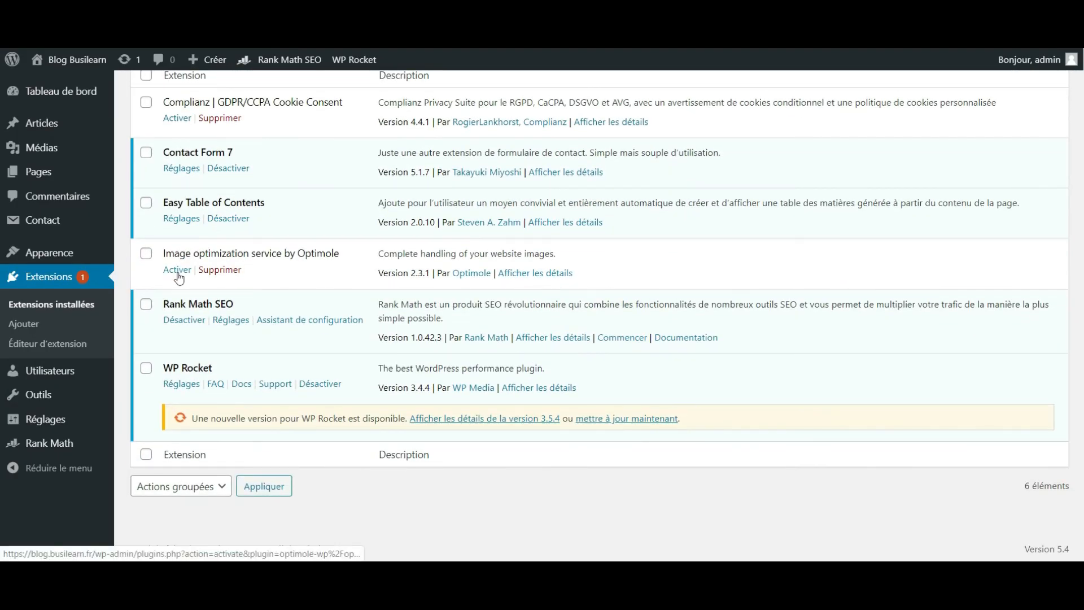